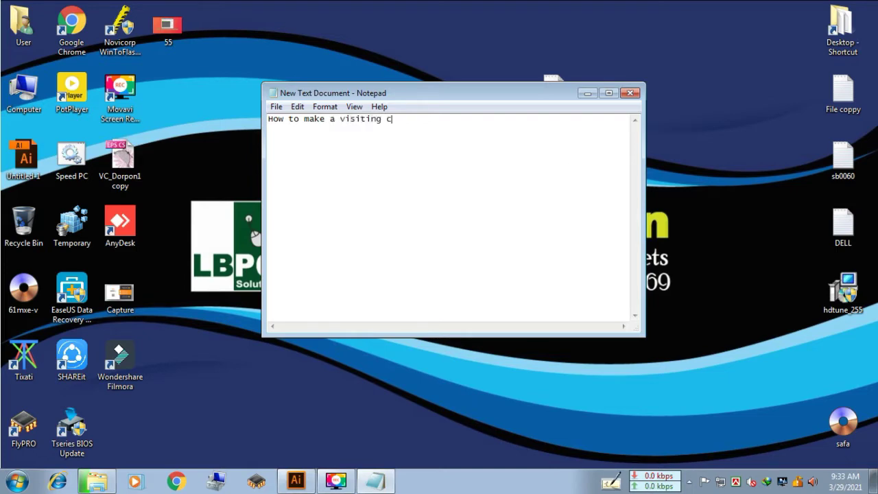
- Finish the Notepad title 'How to make a visiting card', minimize Notepad, and refresh the desktop
type("d")
left_click(587, 97)
right_click(371, 171)
left_click(418, 208)
right_click(416, 197)
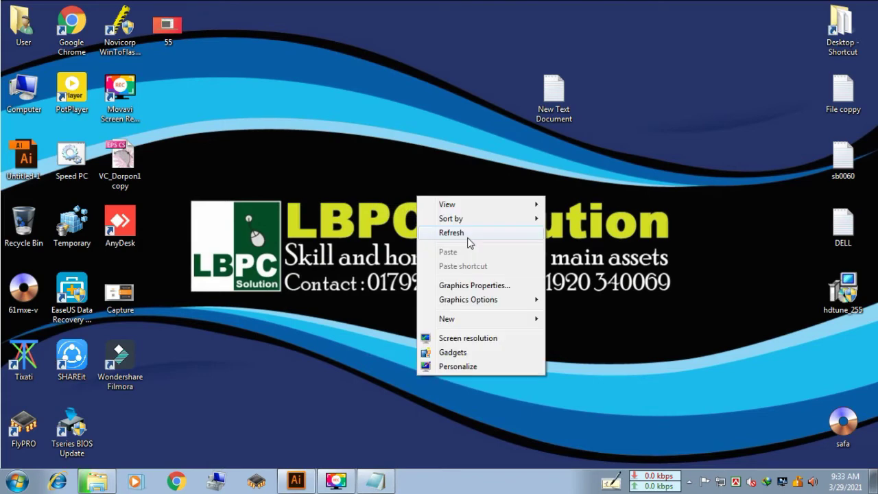
left_click(468, 237)
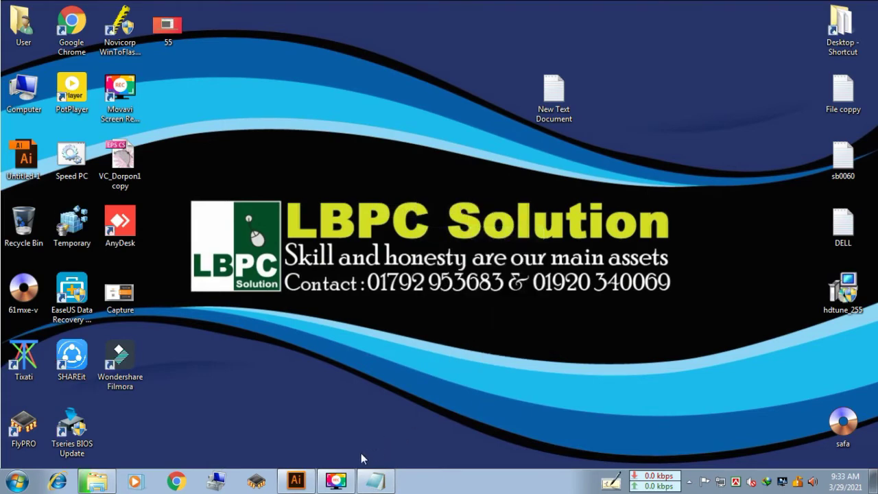
- Start a new Illustrator document and switch its units to inches
left_click(296, 480)
left_click(36, 9)
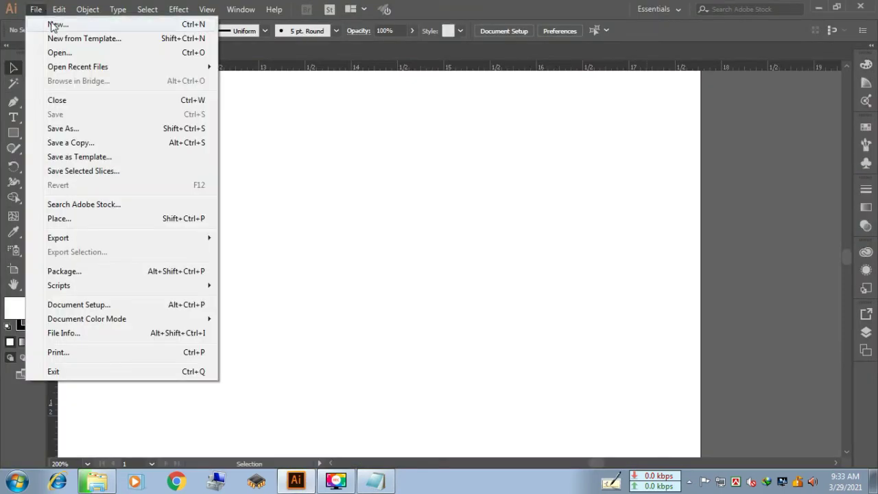
left_click(73, 27)
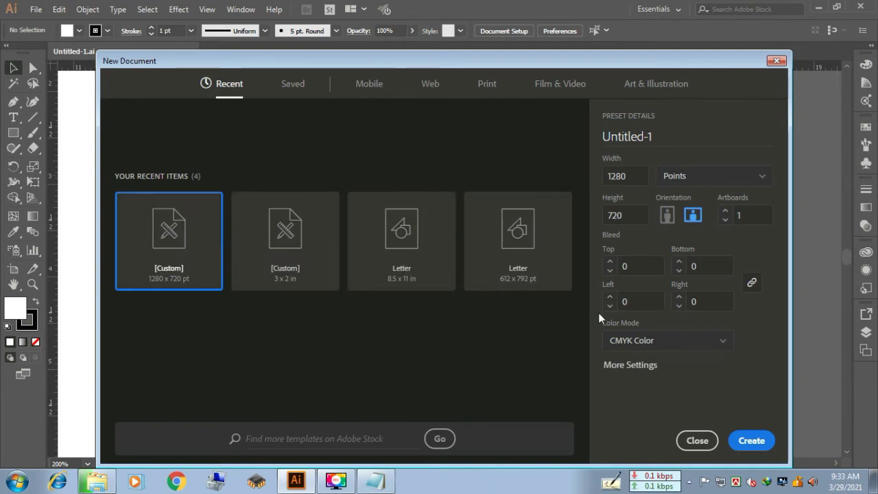
double_click(642, 176)
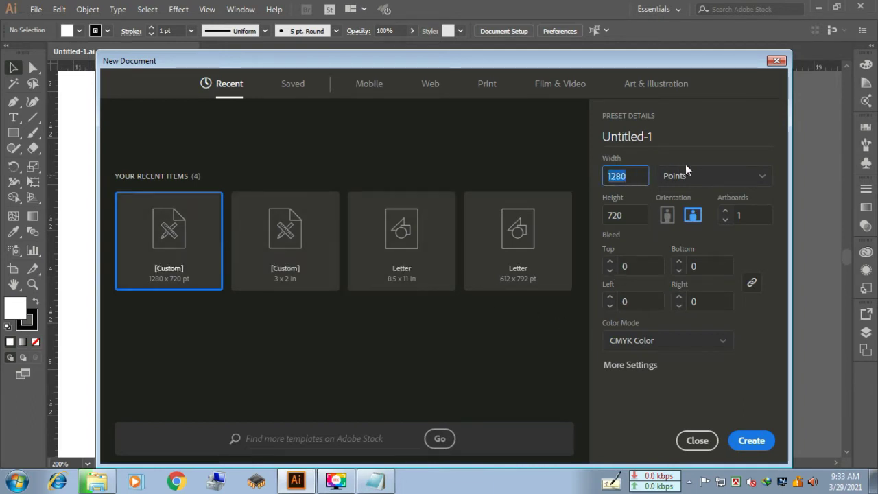
left_click(759, 174)
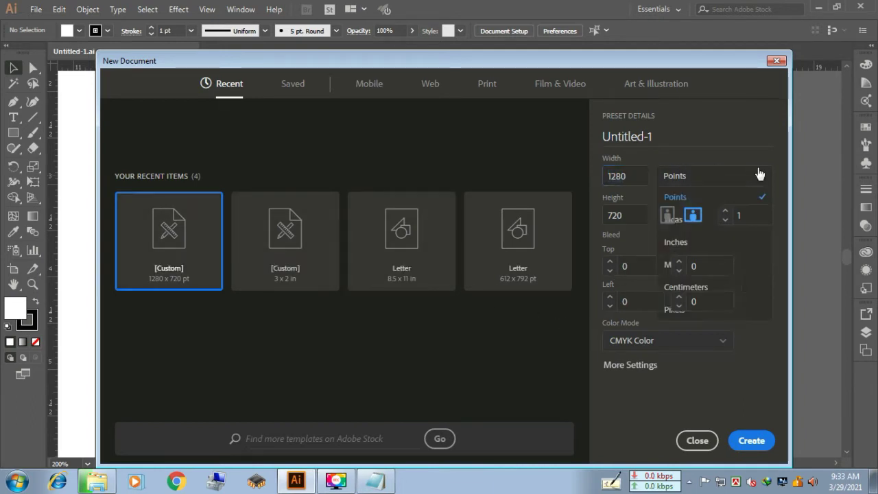
left_click(700, 241)
- Set the document size to 3.5 in wide by 2 in high
double_click(641, 177)
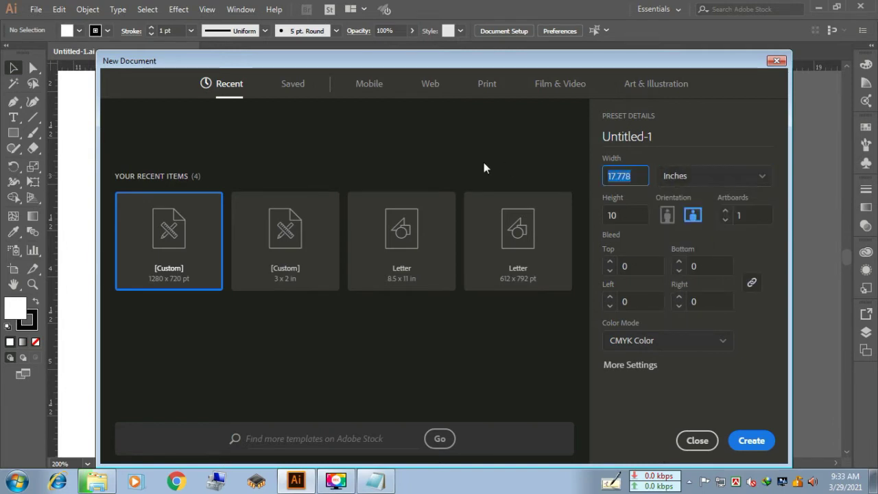
key("Right")
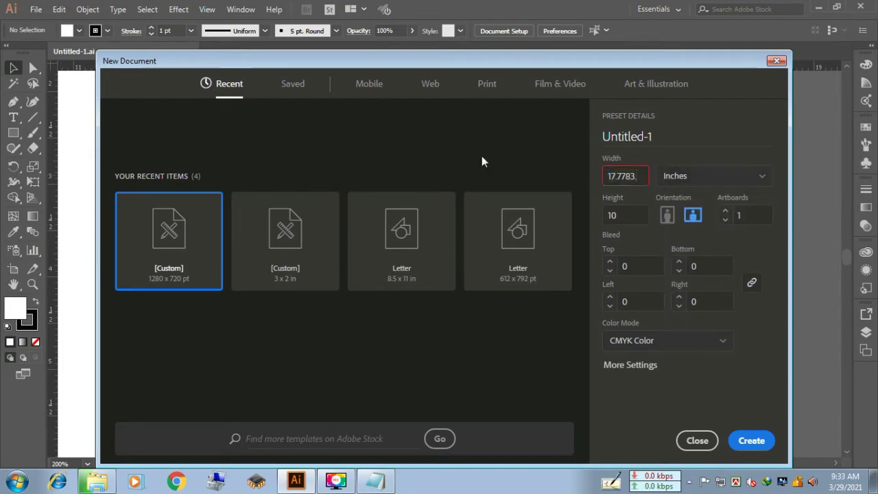
key("BackSpace")
key("BackSpace")
key("BackSpace")
type("20")
key("BackSpace")
key("BackSpace")
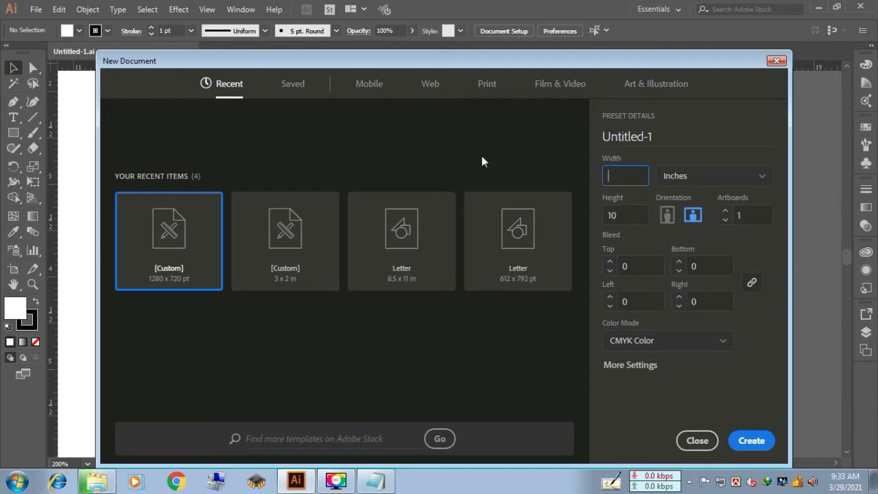
type("3.5")
key("Tab")
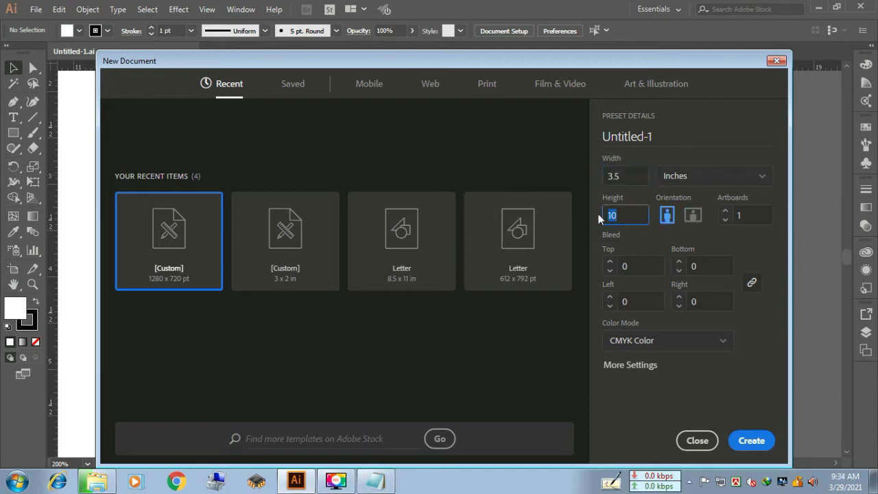
type("2")
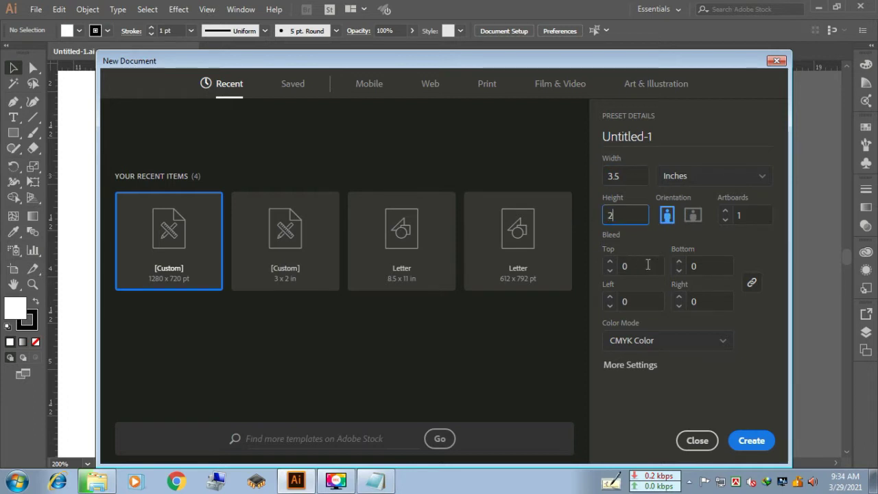
- Add 0.125 in bleed on all sides, keep CMYK colour mode, and create the document
left_click(610, 262)
type(".125")
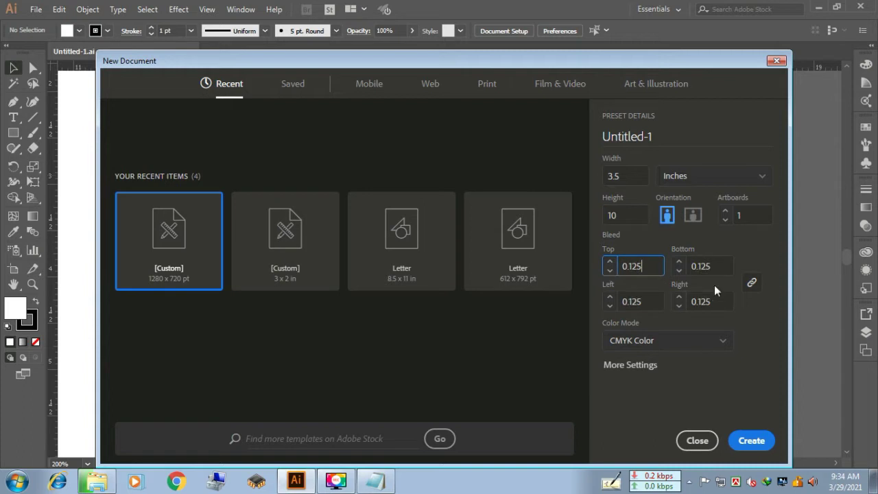
left_click(650, 342)
left_click(648, 385)
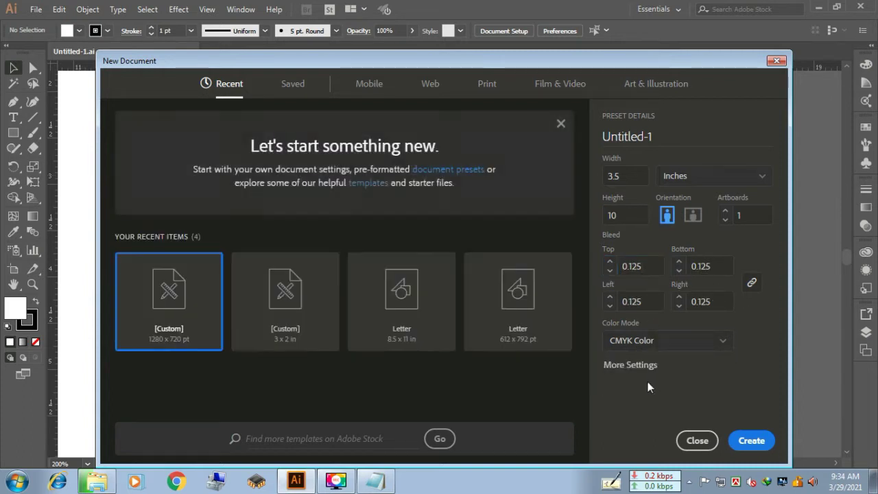
left_click(723, 347)
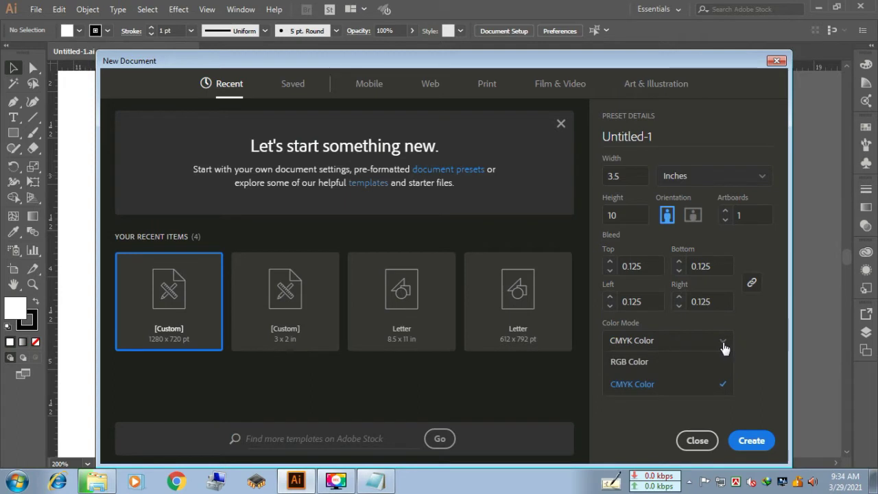
left_click(651, 386)
double_click(622, 216)
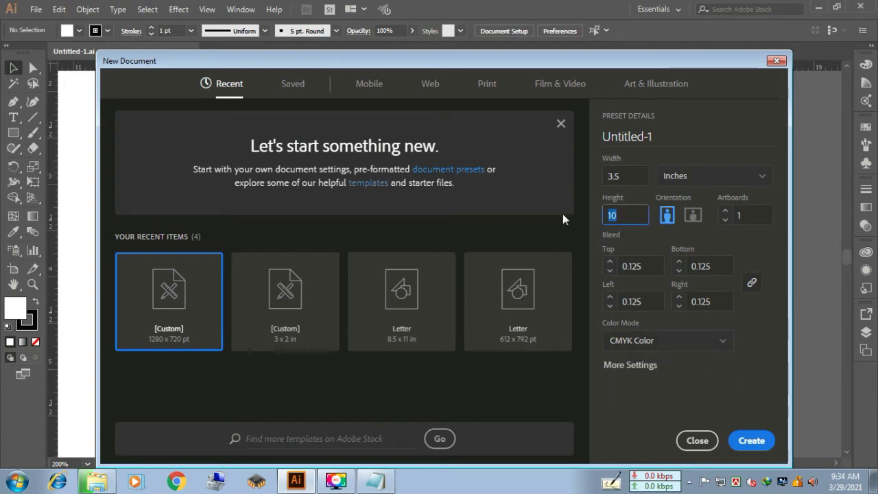
type("2")
left_click(652, 385)
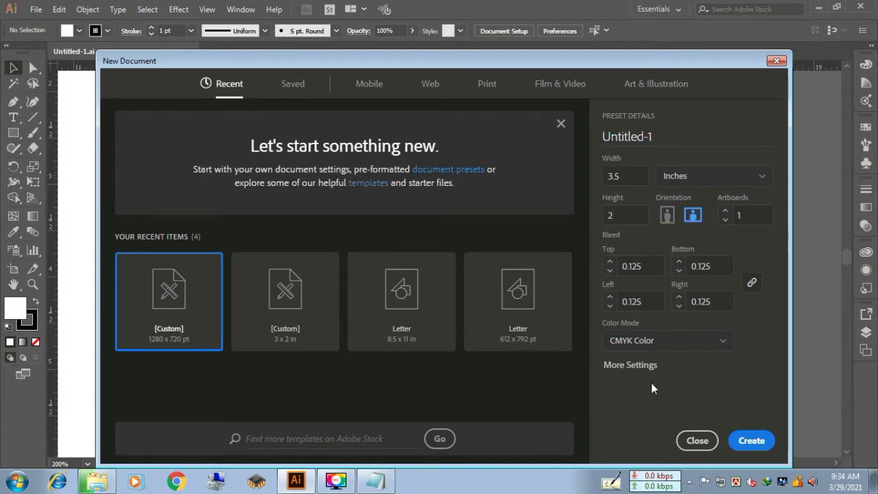
left_click(752, 440)
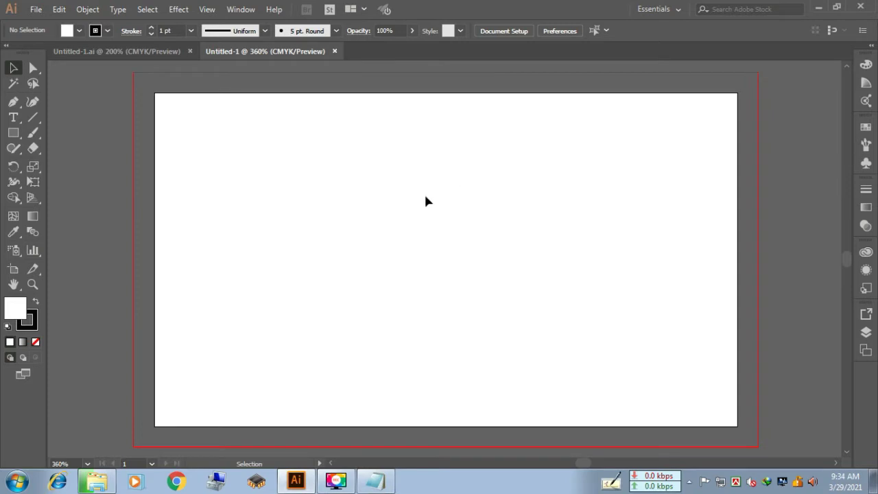
- Draw a 3.5 × 2 in rectangle covering the whole artboard
left_click(15, 136)
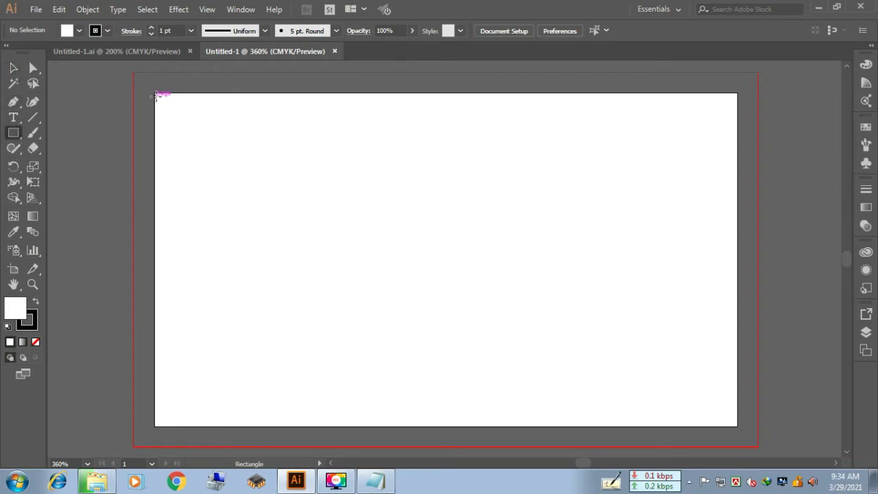
left_click_drag(155, 94, 738, 432)
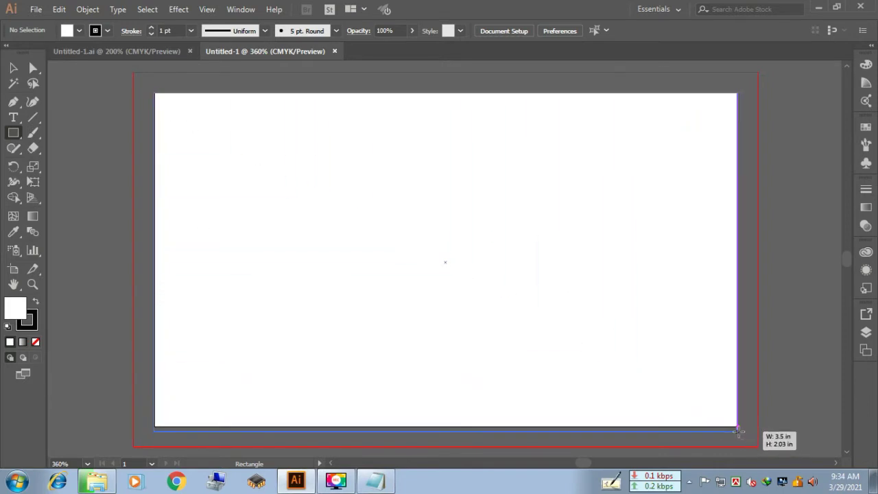
left_click_drag(737, 432, 738, 426)
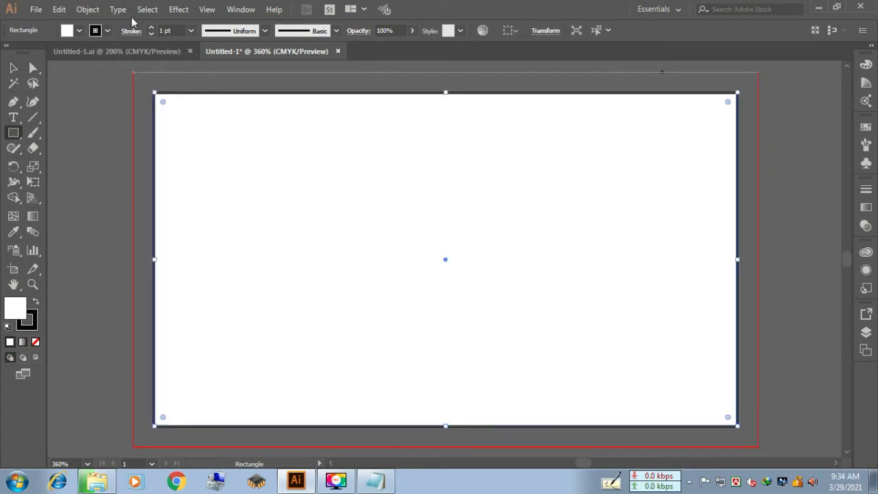
left_click(79, 31)
- Offset the rectangle's path outward by 0.125 in to reach the bleed edge
left_click(88, 9)
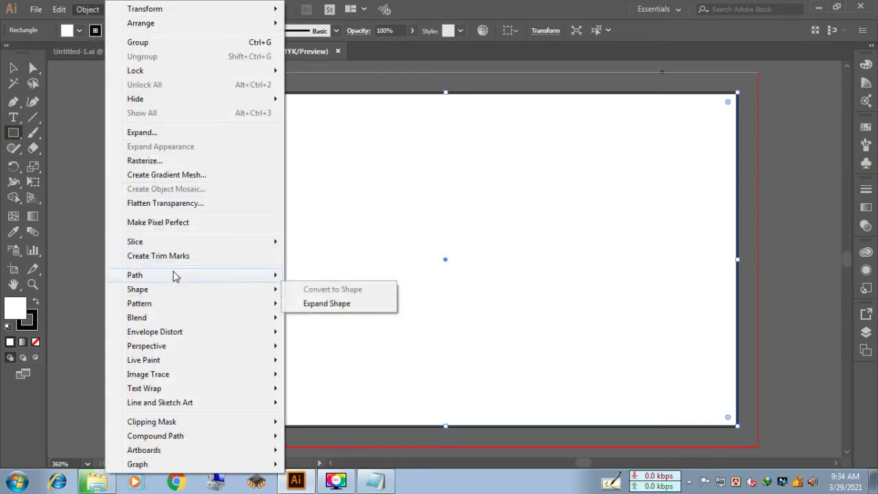
mouse_move(135, 275)
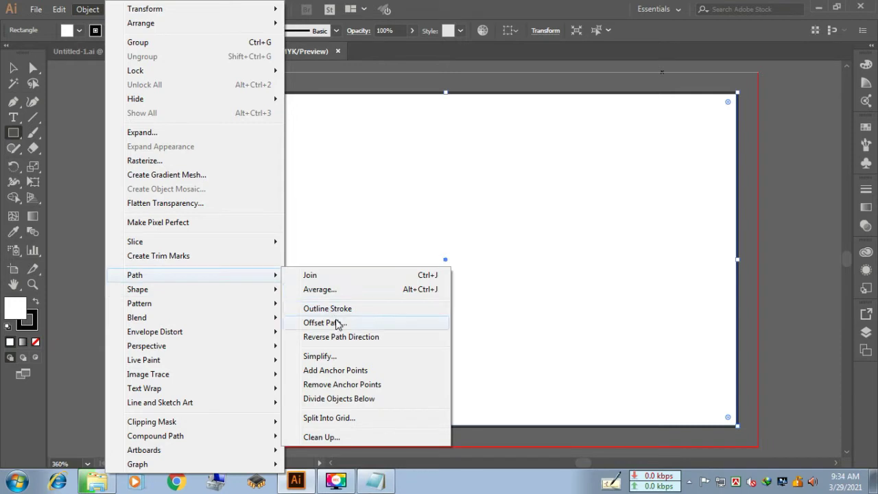
left_click(338, 324)
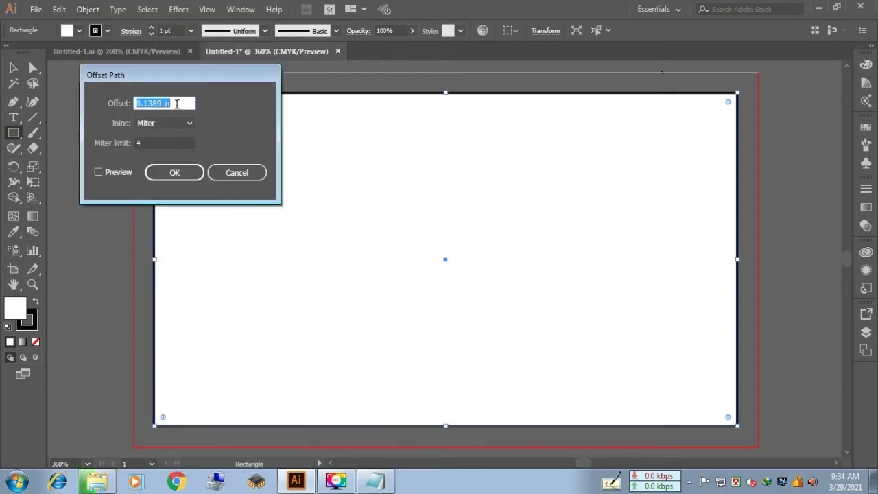
type("0.125")
left_click(113, 172)
left_click_drag(172, 102, 138, 102)
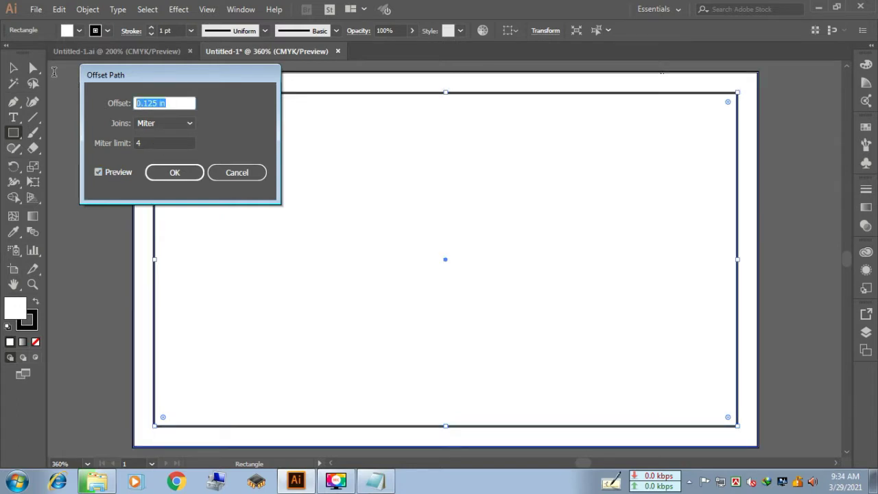
left_click(178, 177)
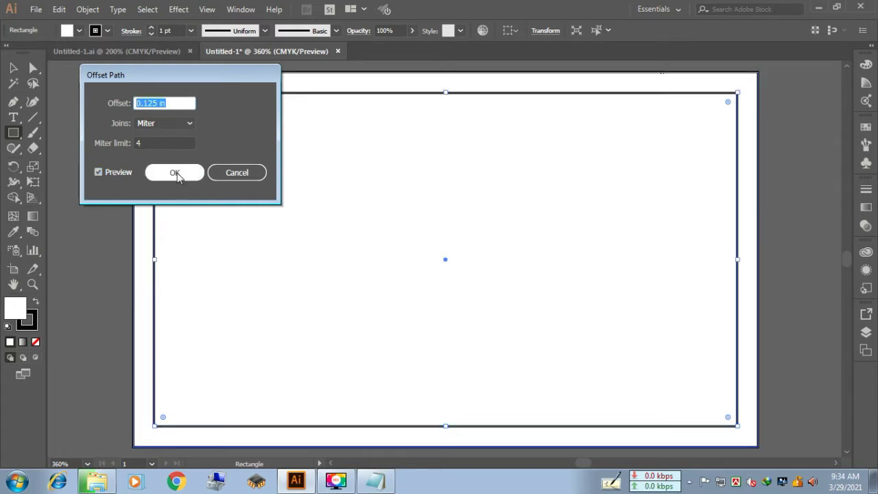
left_click(176, 175)
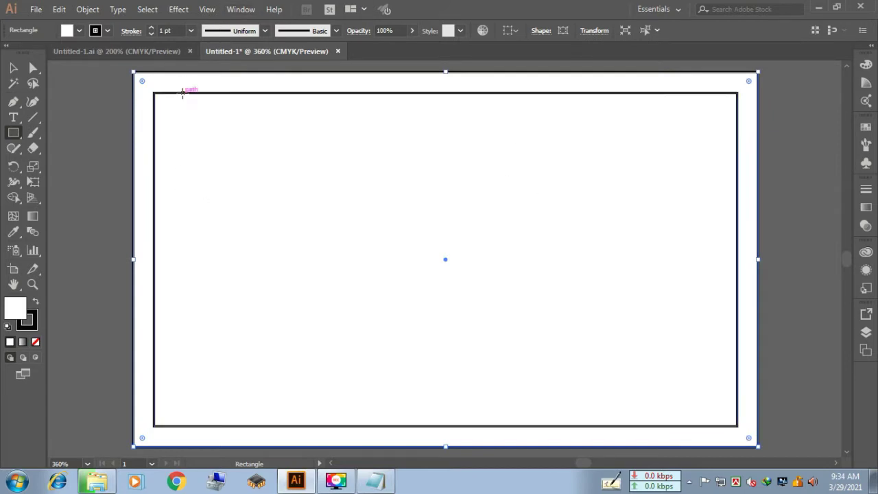
key("v")
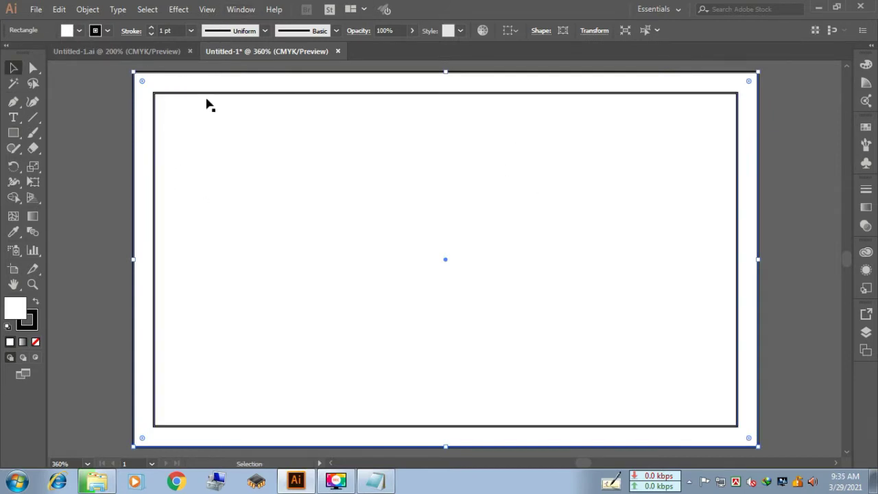
left_click(219, 103)
right_click(220, 103)
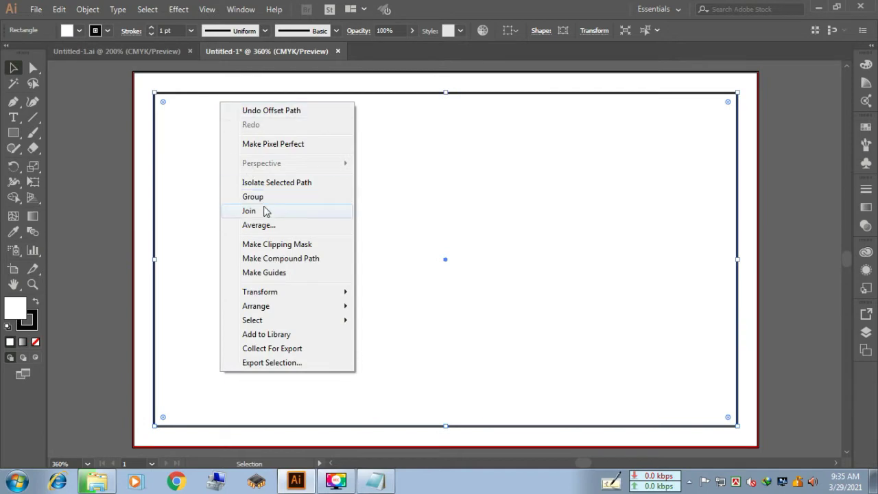
left_click(277, 273)
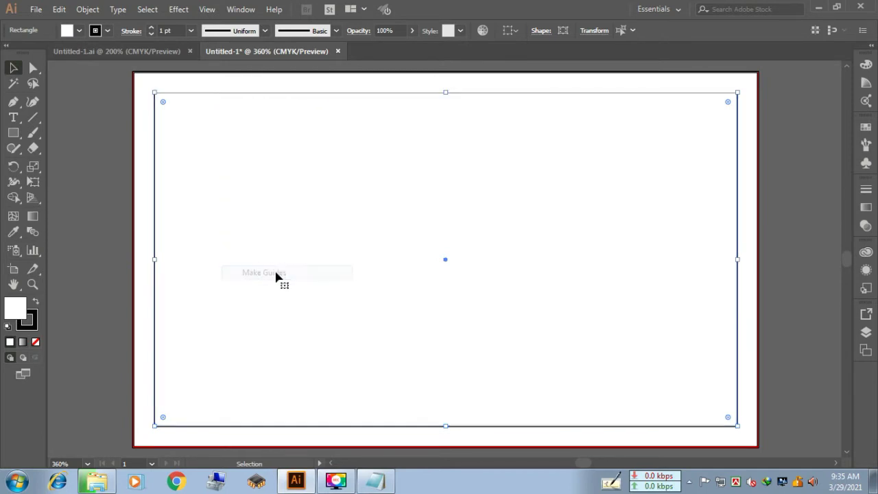
left_click(766, 175)
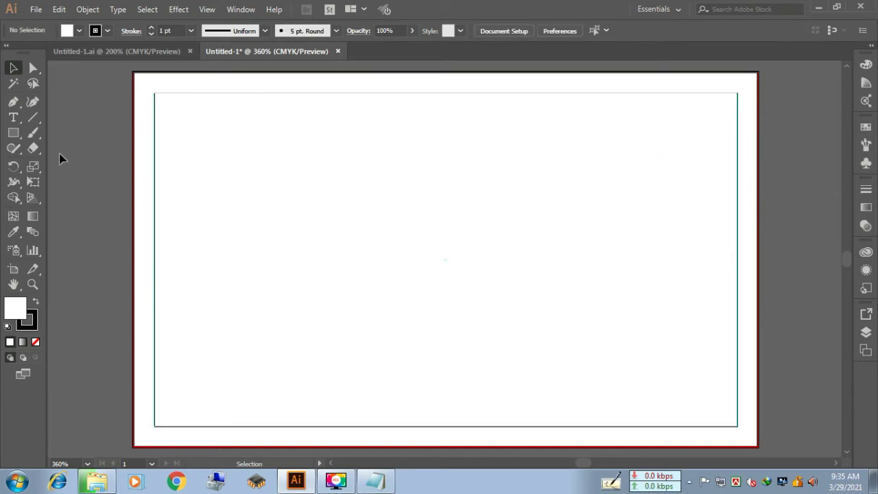
- Draw a rectangle over the card's right half and fill it with near-black #110e0e
left_click(14, 135)
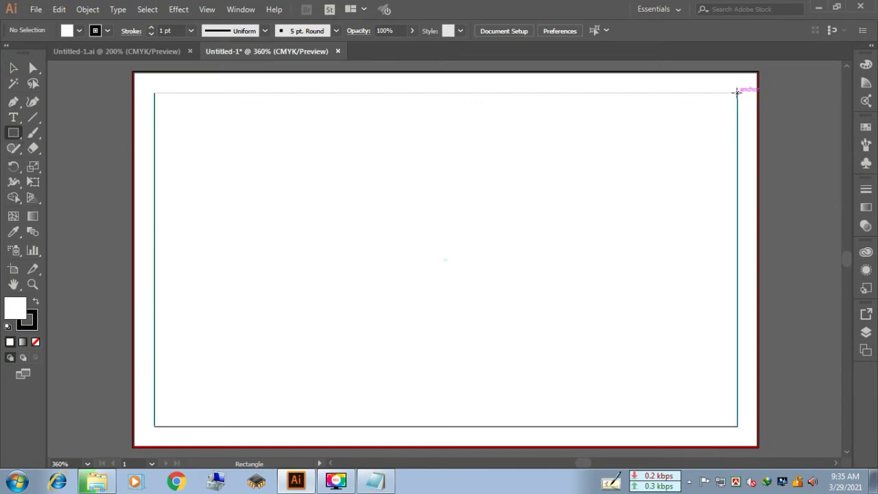
mouse_move(737, 91)
left_mouse_down()
mouse_move(598, 233)
mouse_move(568, 357)
mouse_move(531, 402)
mouse_move(506, 424)
mouse_move(446, 426)
left_mouse_up()
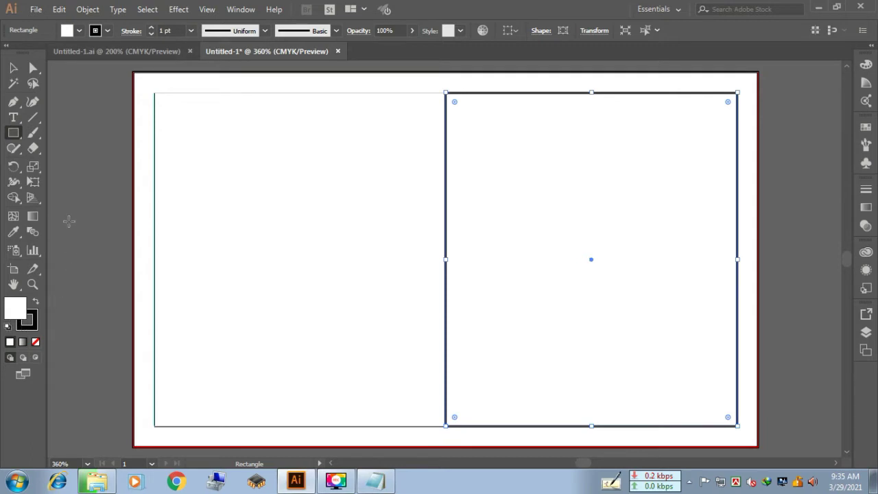
double_click(24, 306)
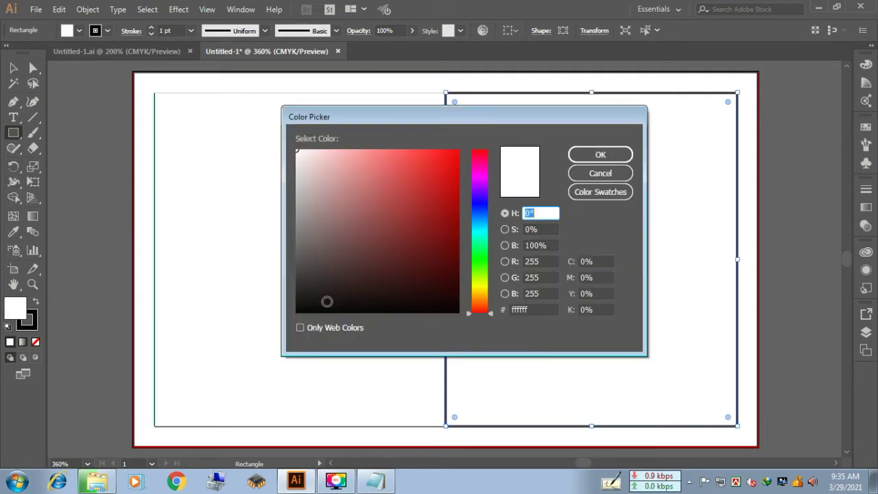
left_click(326, 302)
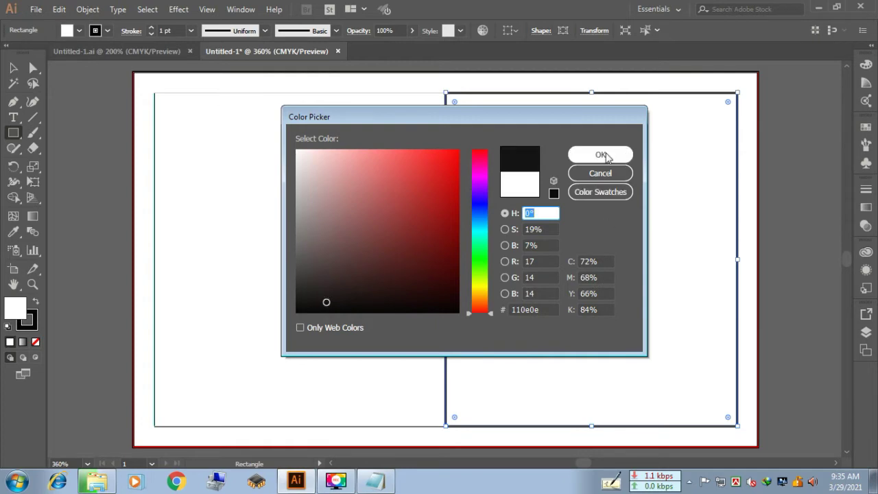
left_click(608, 154)
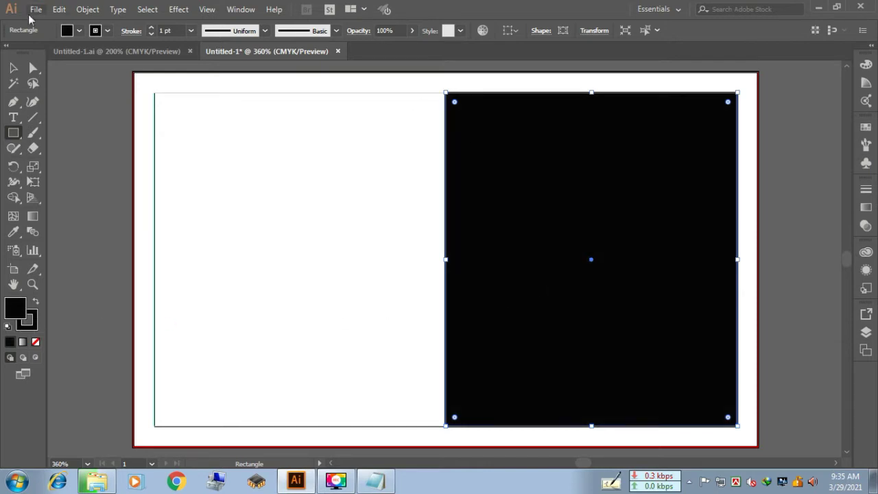
key("v")
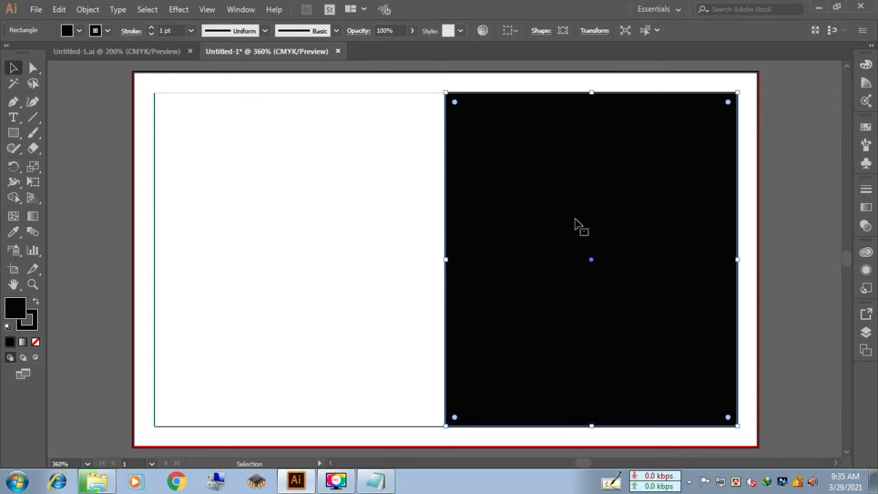
- Copy the black panel, paste it in back, and shift the copy slightly left
right_click(575, 220)
left_click(521, 208)
left_click(59, 9)
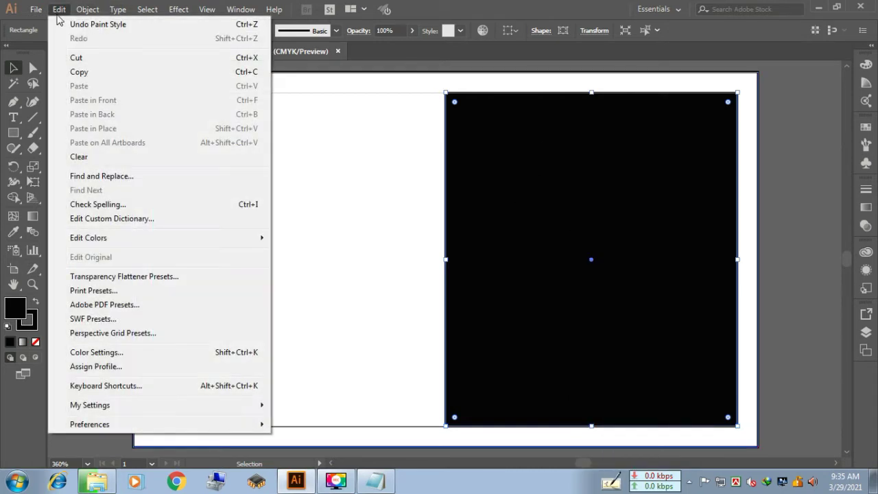
left_click(80, 72)
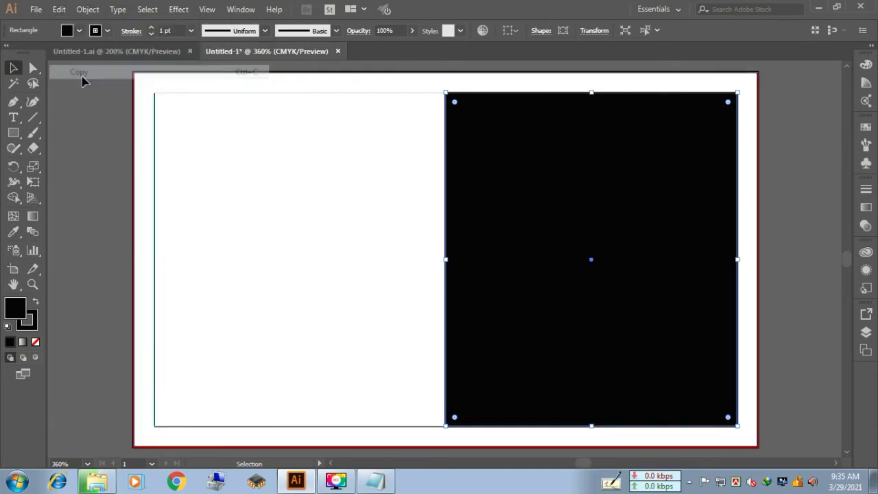
left_click(59, 9)
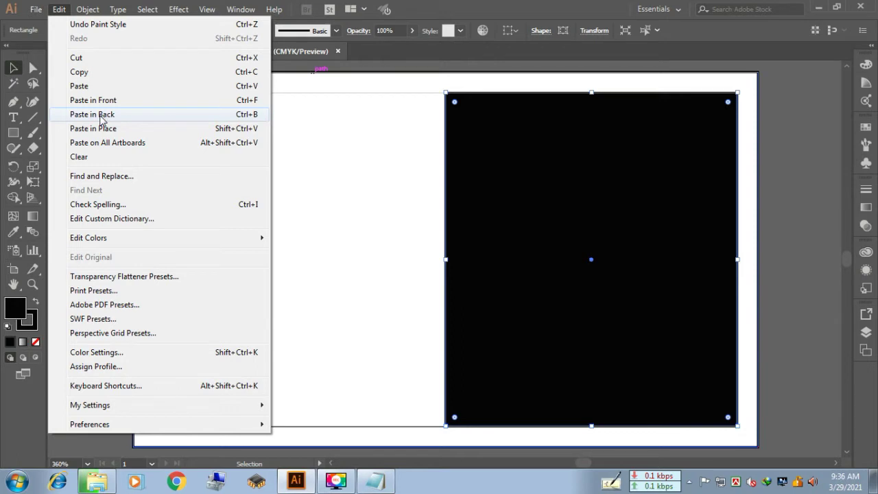
left_click(101, 115)
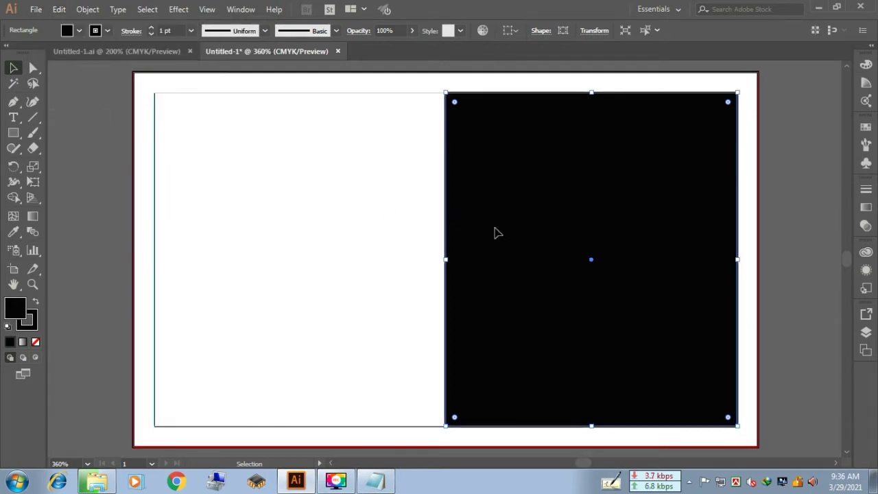
left_click_drag(496, 231, 476, 232)
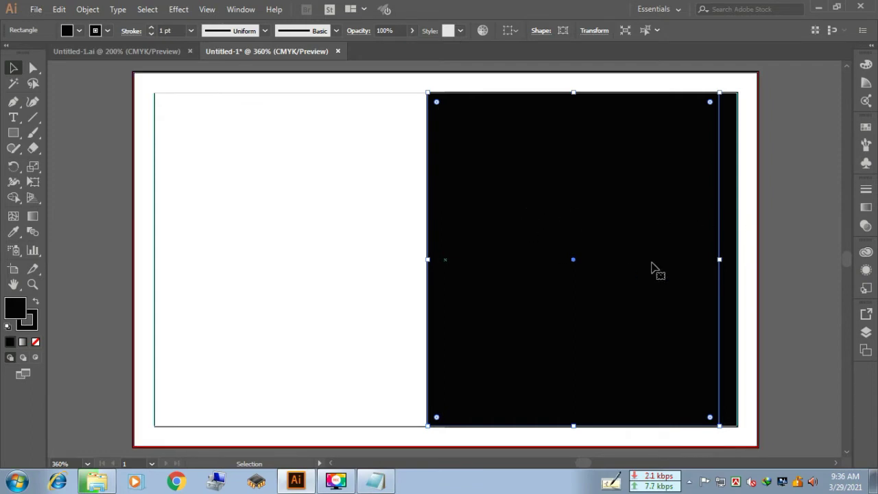
key("ctrl+z")
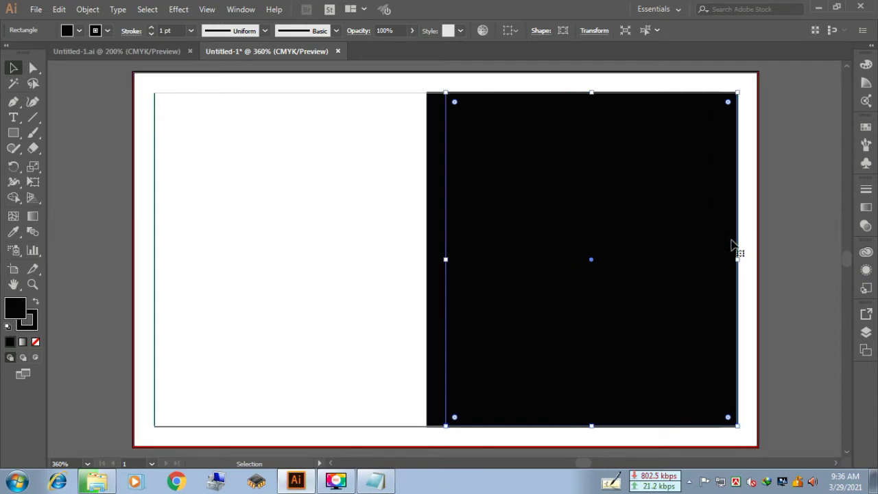
- Set the offset copy's opacity to 95%, then deselect everything
left_click(438, 263)
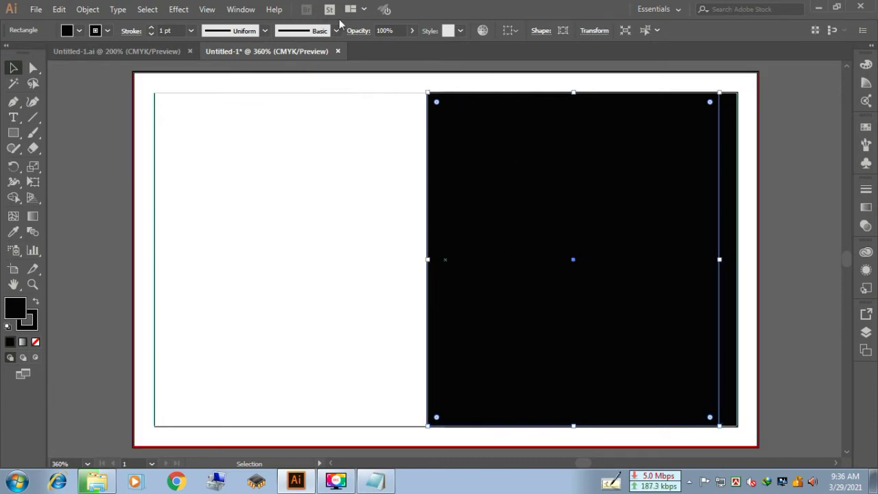
left_click(402, 30)
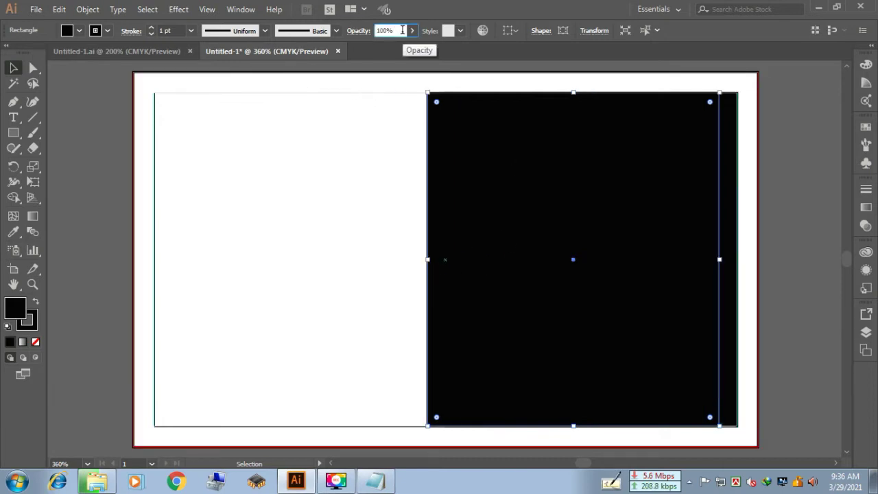
left_click(411, 30)
left_click_drag(412, 47, 392, 48)
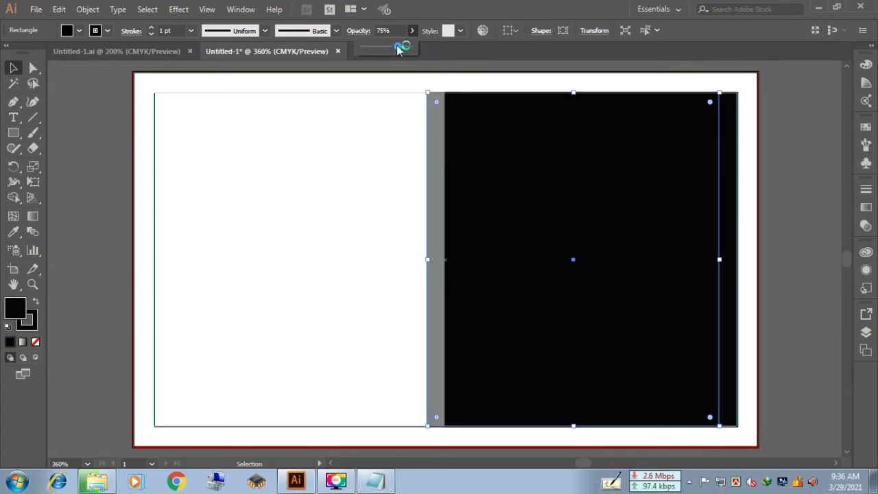
left_click_drag(391, 48, 408, 49)
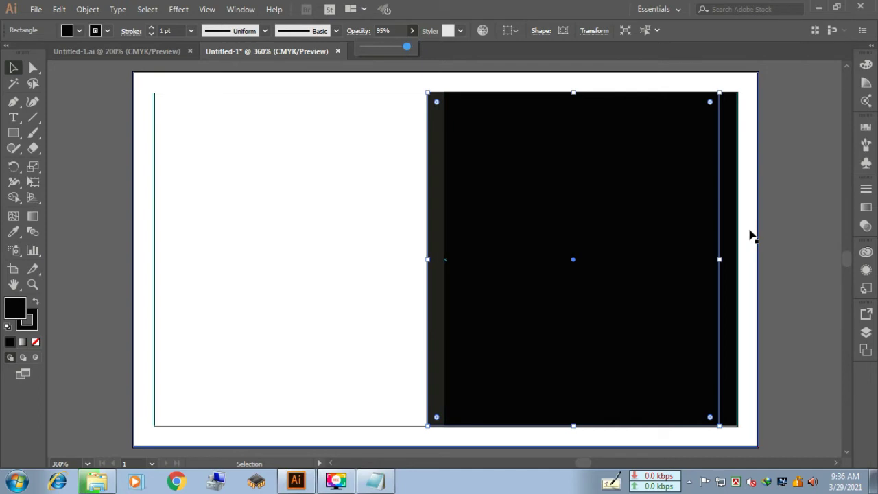
key("Return")
left_click(329, 199)
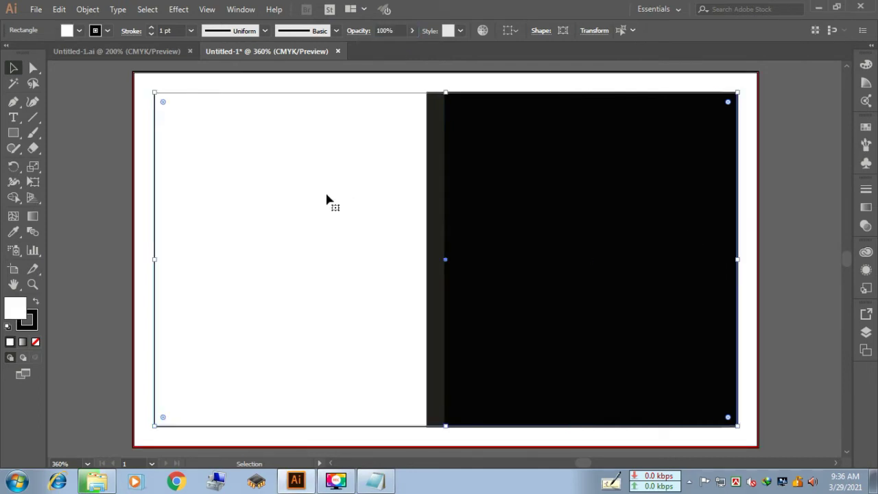
left_click_drag(718, 229, 737, 220)
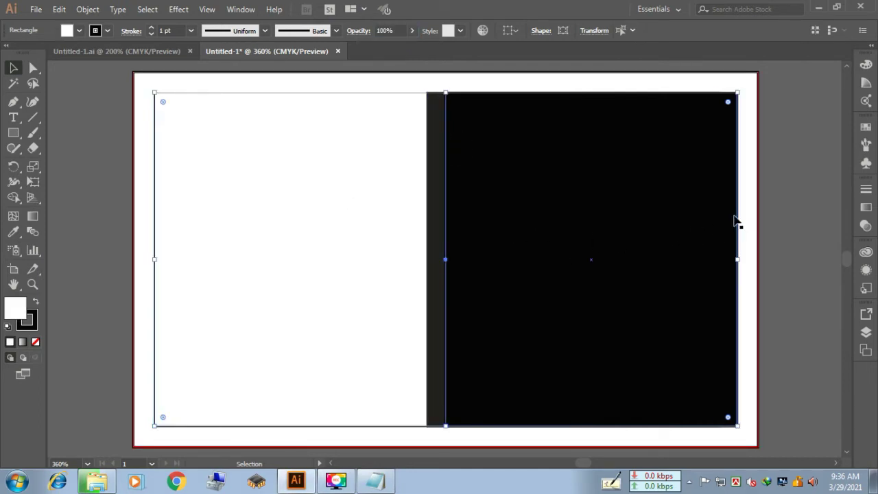
left_click(789, 219)
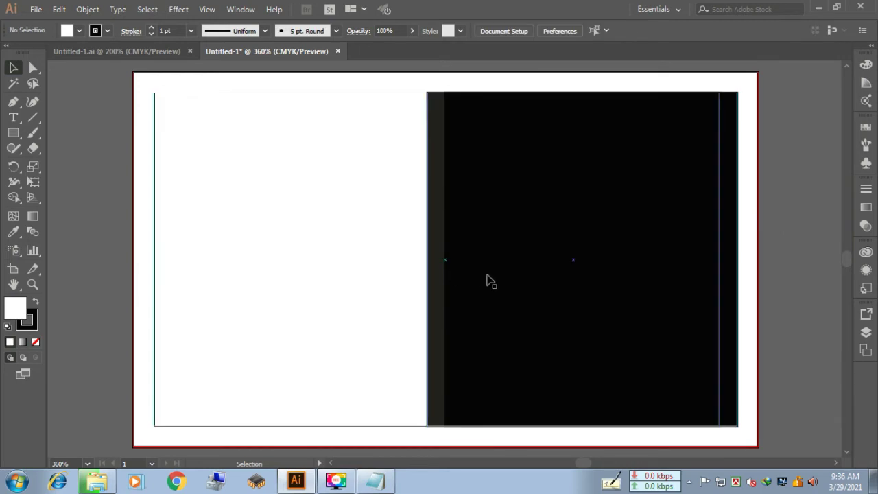
- Draw a white 1.75 × 0.7 in band across the black panel's middle with no outline
left_click(12, 137)
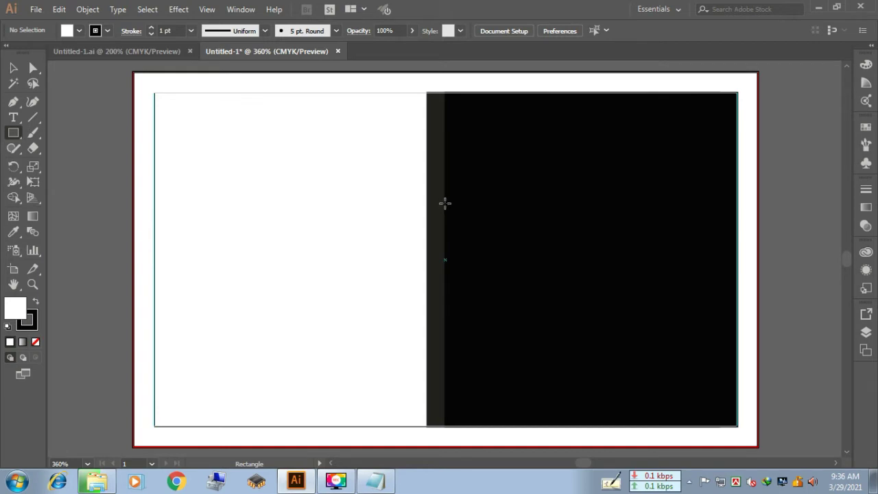
mouse_move(445, 203)
left_mouse_down()
mouse_move(487, 317)
mouse_move(448, 317)
mouse_move(659, 323)
mouse_move(444, 318)
left_mouse_up()
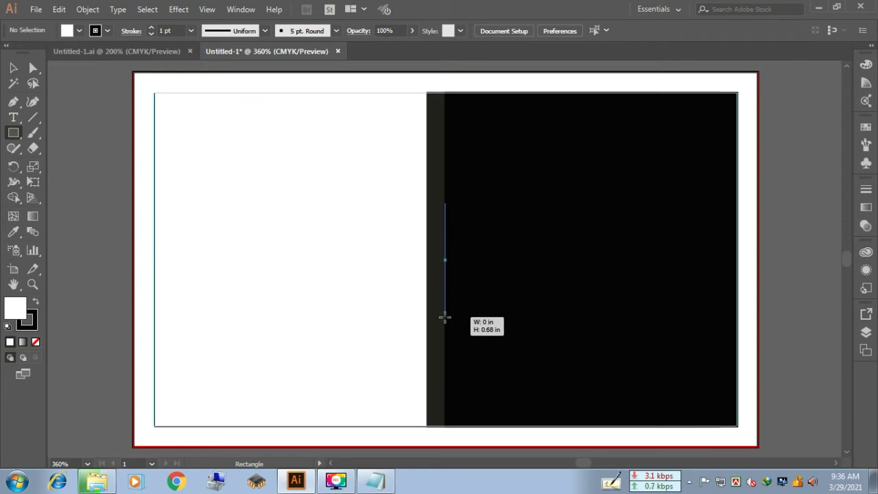
left_click_drag(445, 318, 738, 319)
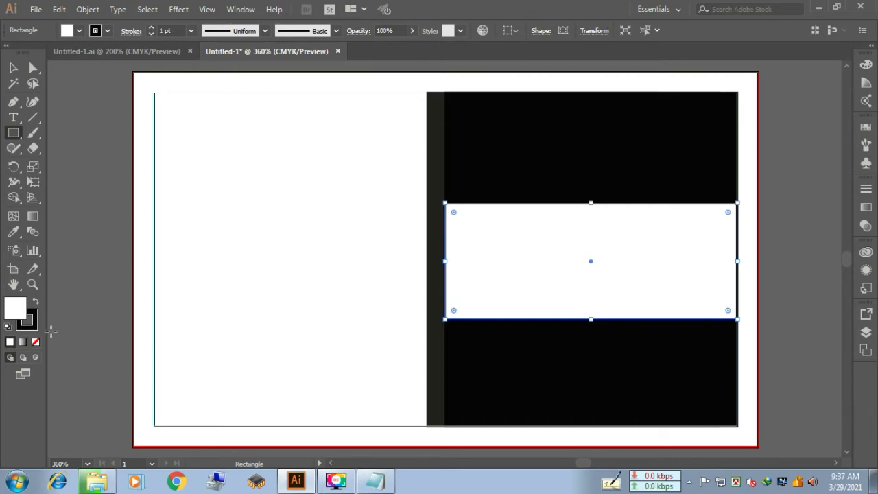
left_click(30, 322)
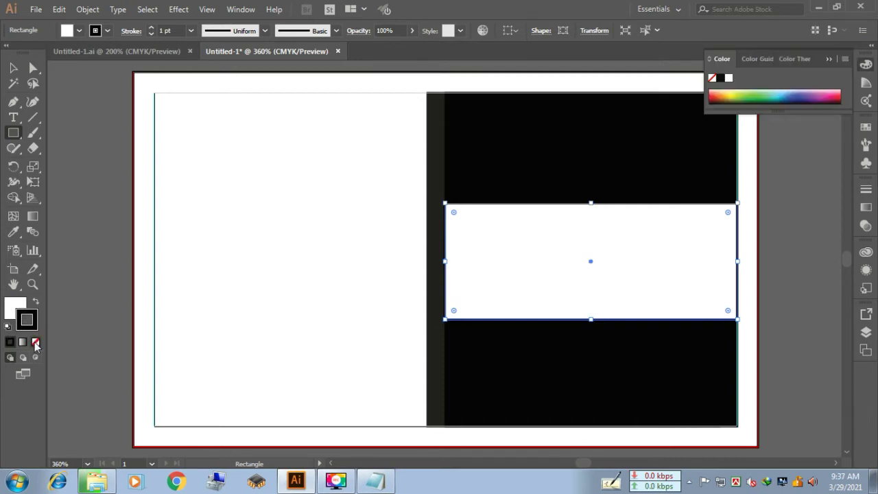
left_click(36, 342)
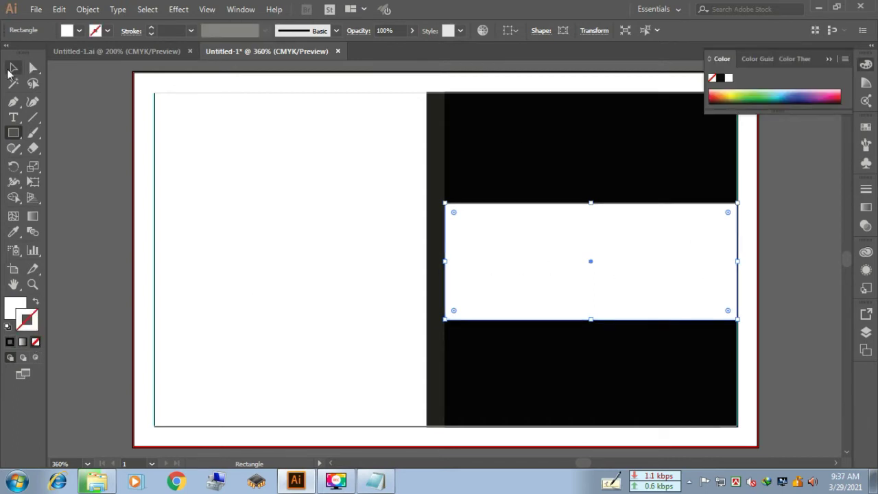
left_click(14, 68)
left_click(814, 277)
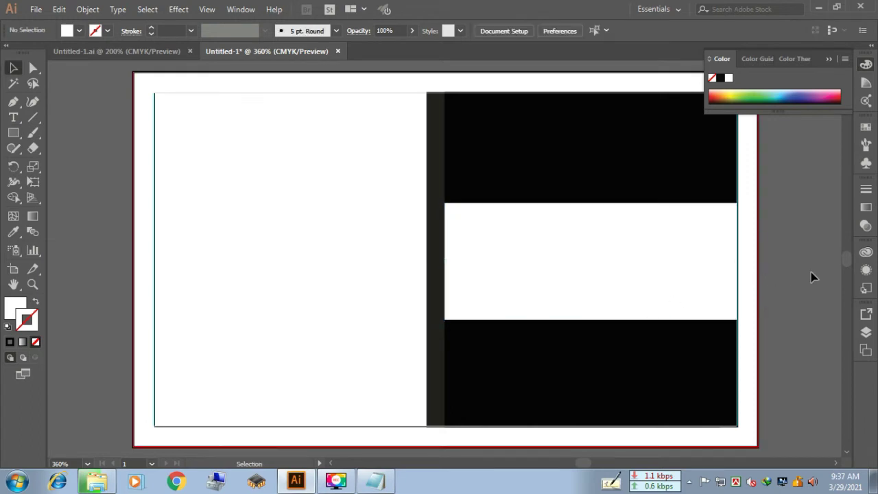
- Stretch the white band left to the black panel's edge
left_click(537, 242)
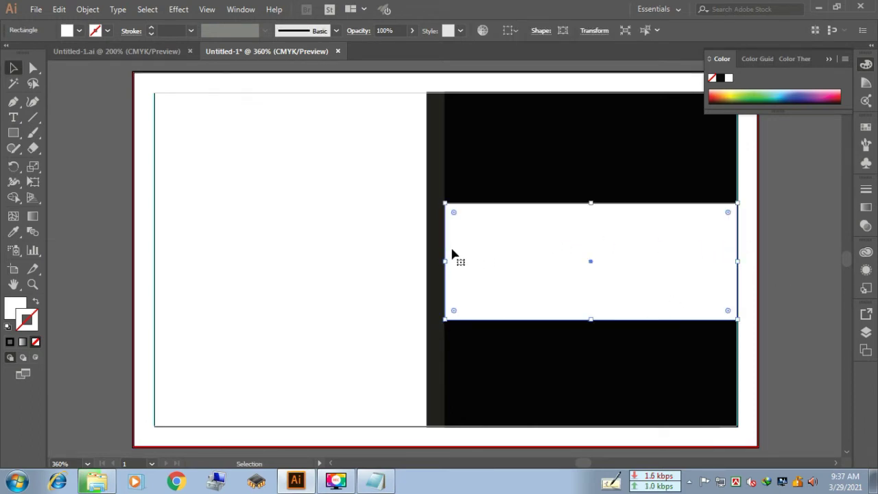
left_click_drag(446, 261, 431, 261)
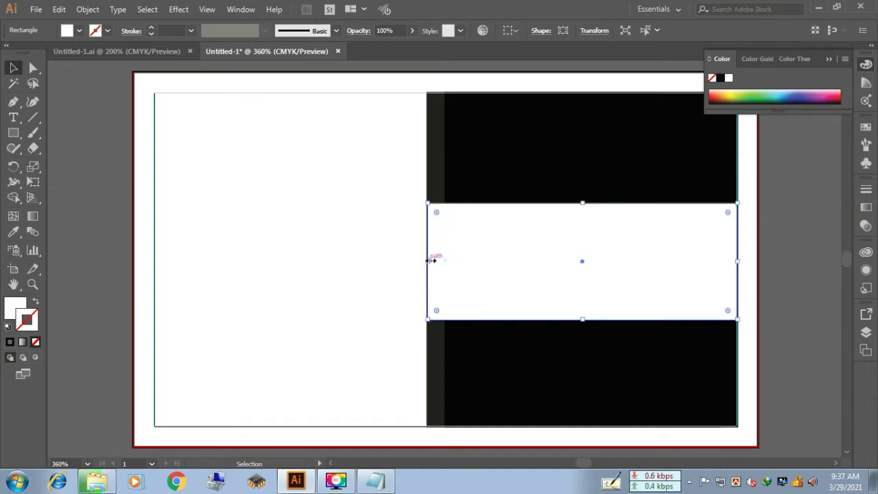
left_click(807, 262)
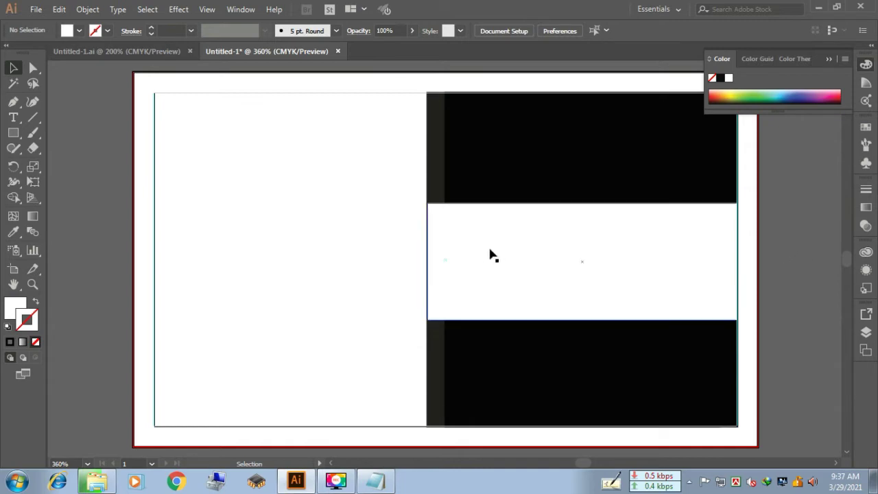
left_click(456, 295)
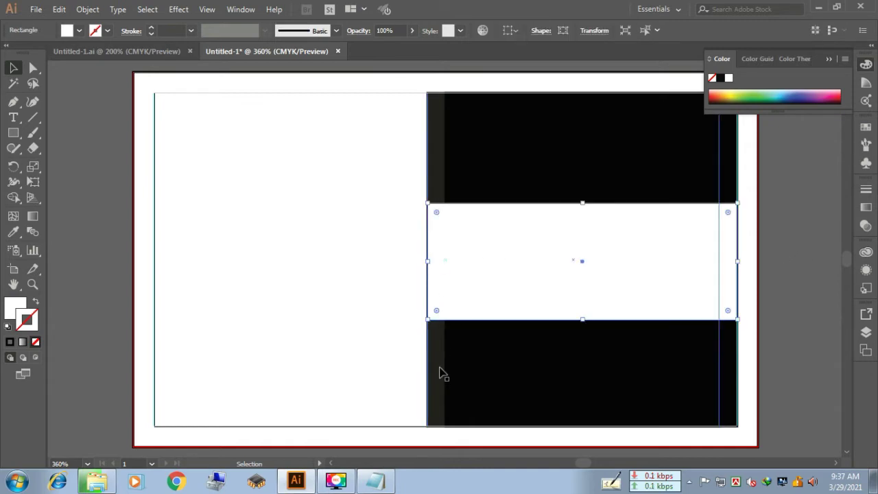
- Remove the outline from both black bars and swap the white band's fill and stroke
left_click(771, 411)
left_click(680, 386)
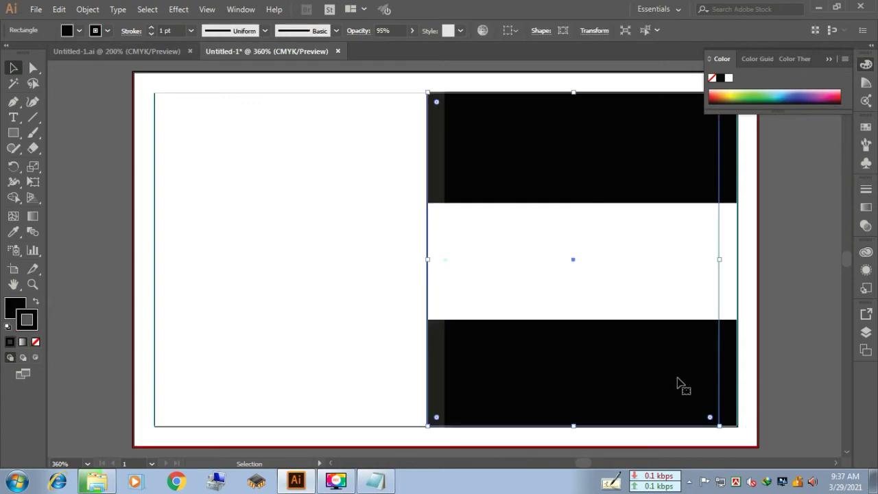
left_click(730, 396, "shift")
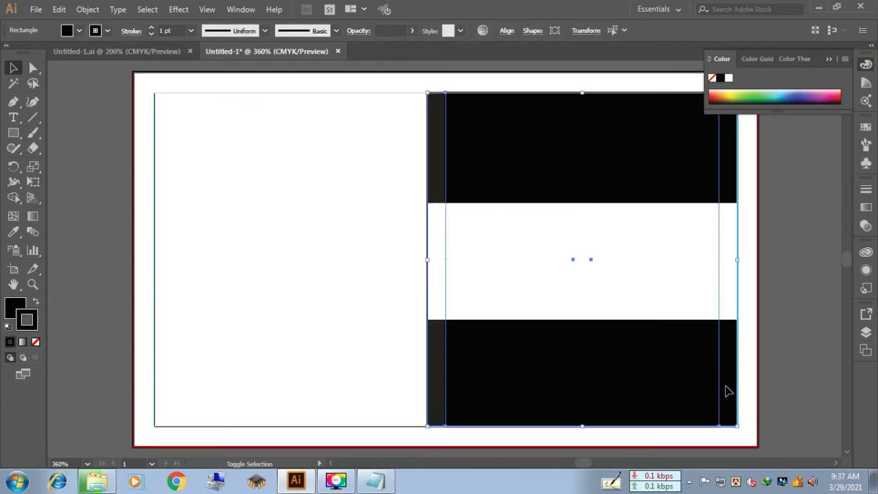
left_click(35, 342)
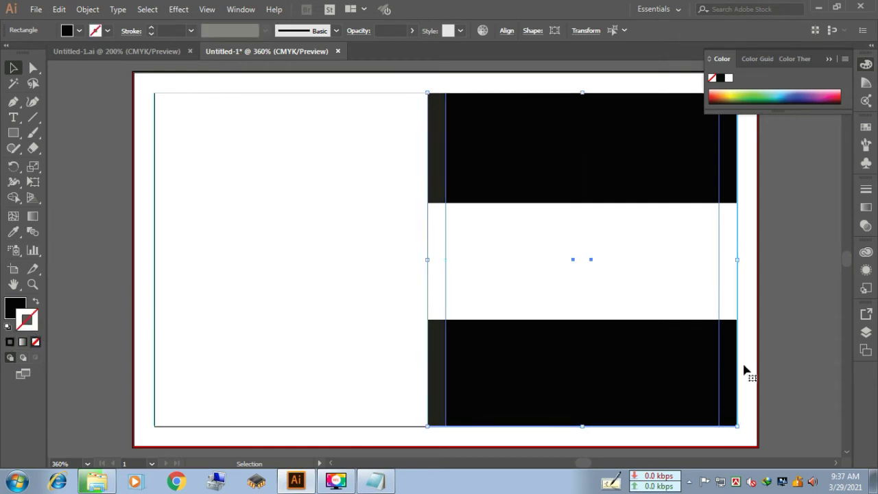
left_click(804, 350)
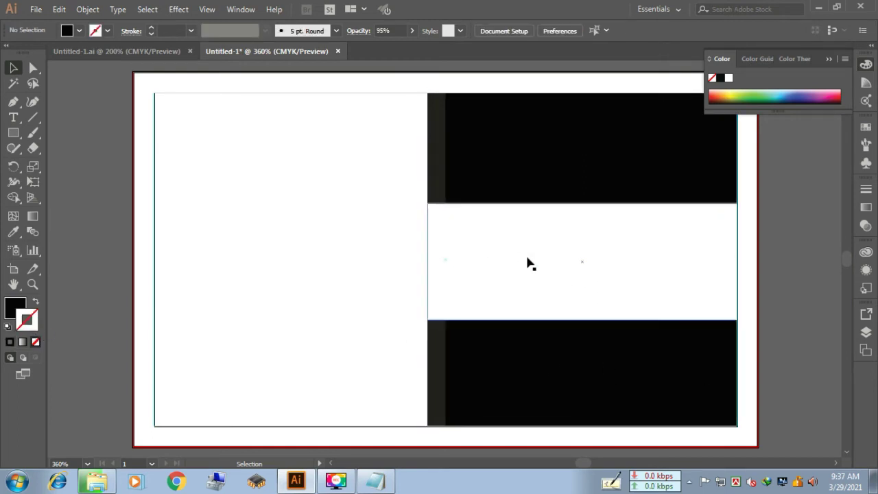
left_click(588, 255)
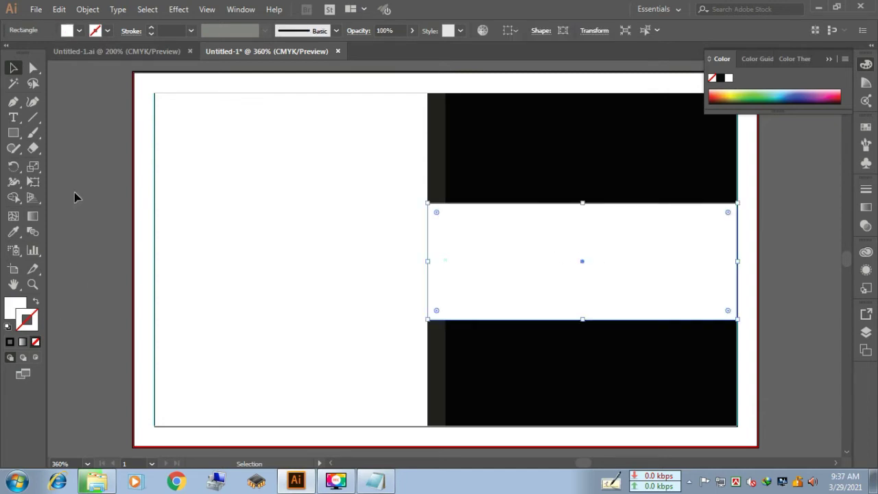
left_click(35, 303)
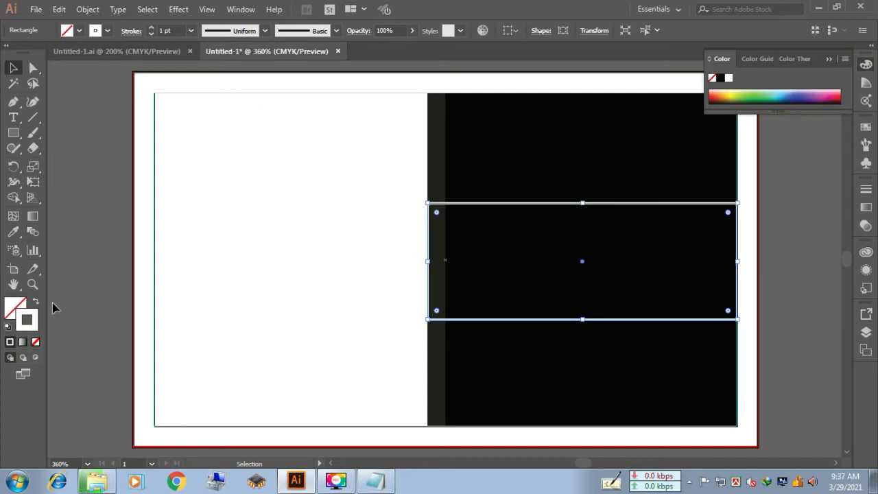
- Swap the band back and fill it solid yellow with no outline
left_click(36, 302)
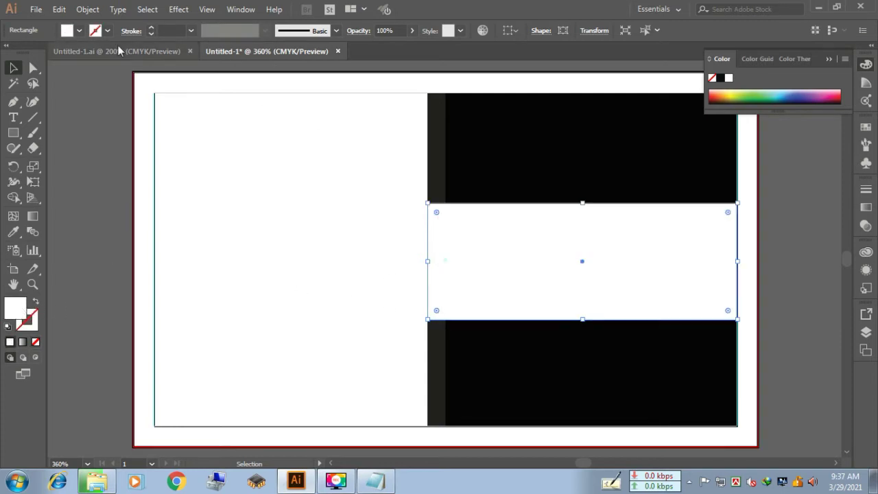
left_click(79, 31)
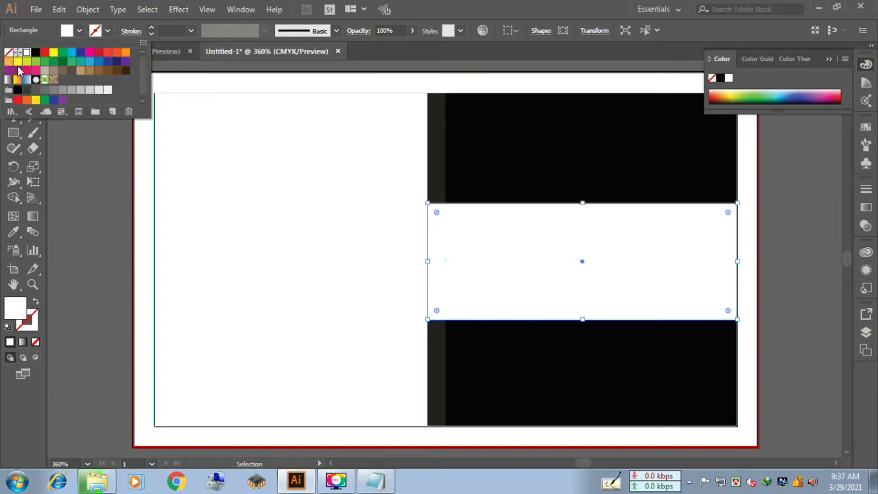
left_click(54, 52)
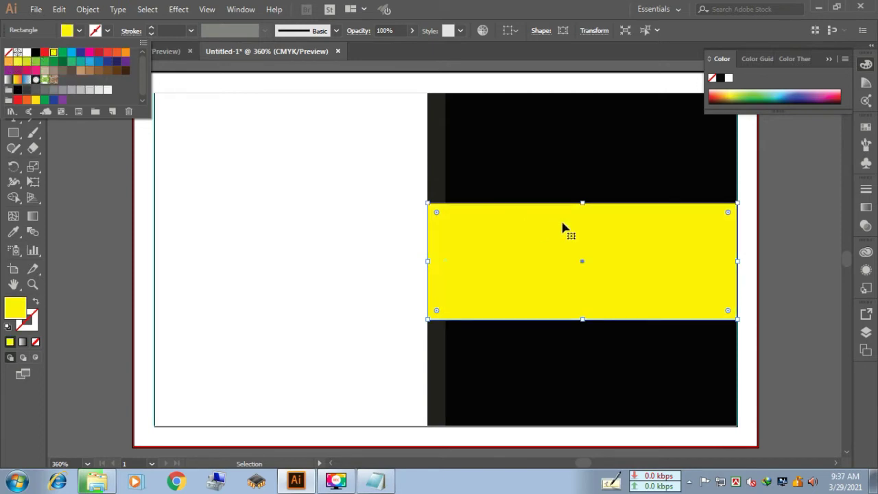
left_click(808, 237)
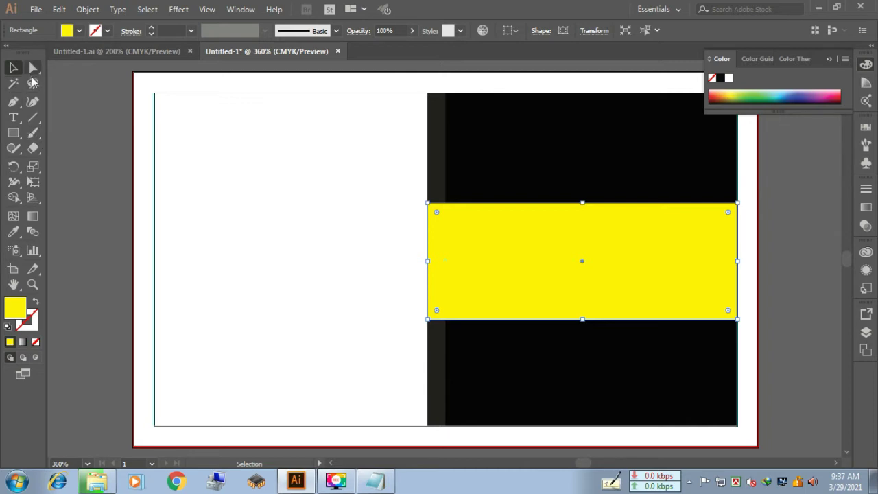
left_click(88, 131)
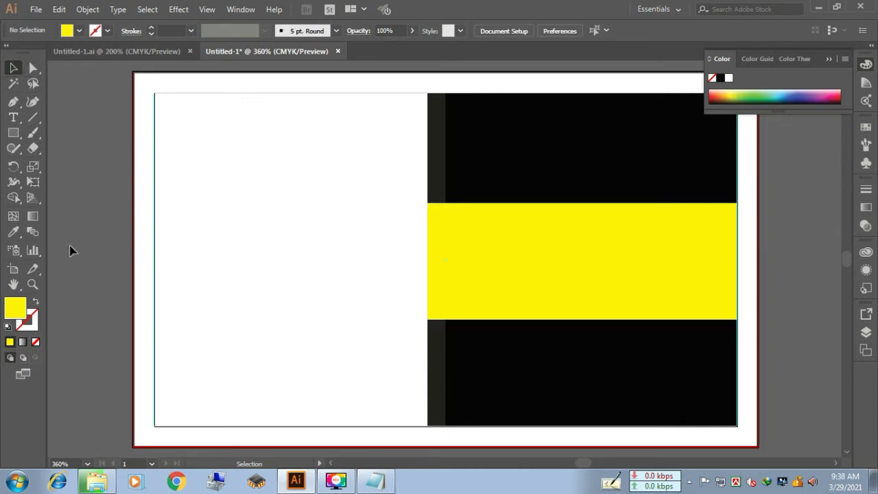
left_click(16, 103)
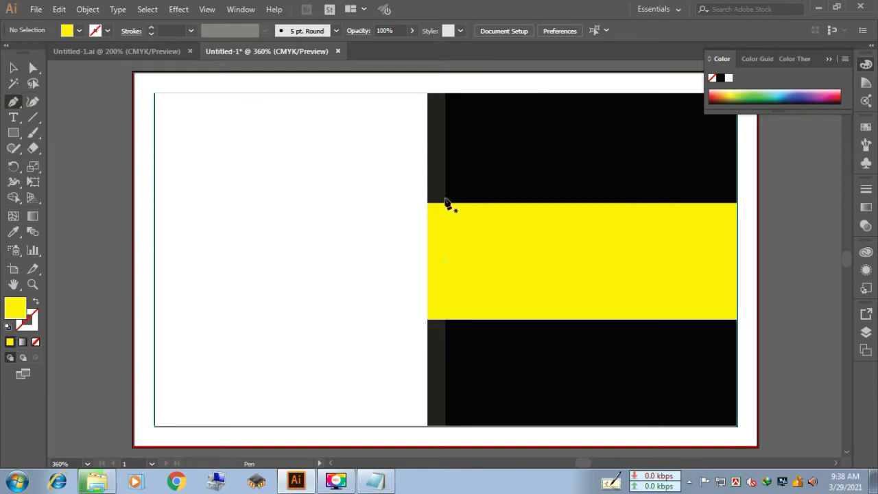
- Draw a small slanted triangular wedge rising from the band's top edge over the dark strip
left_click_drag(396, 180, 492, 219)
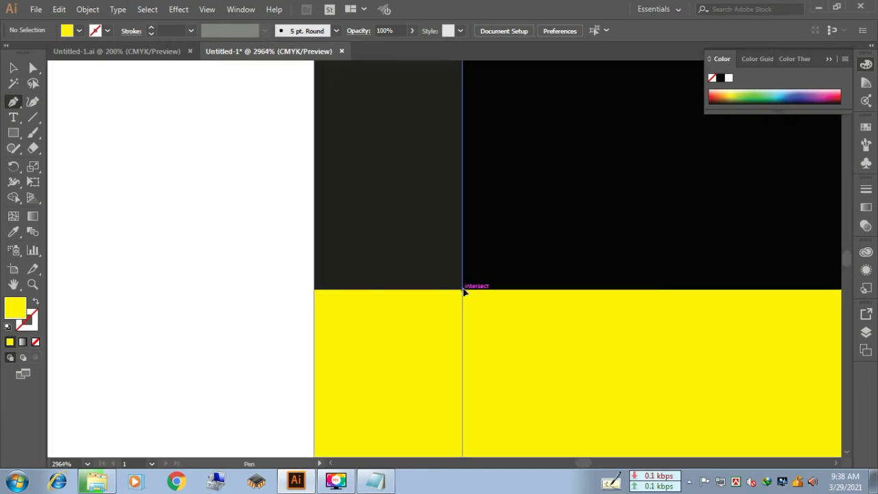
left_click(463, 290)
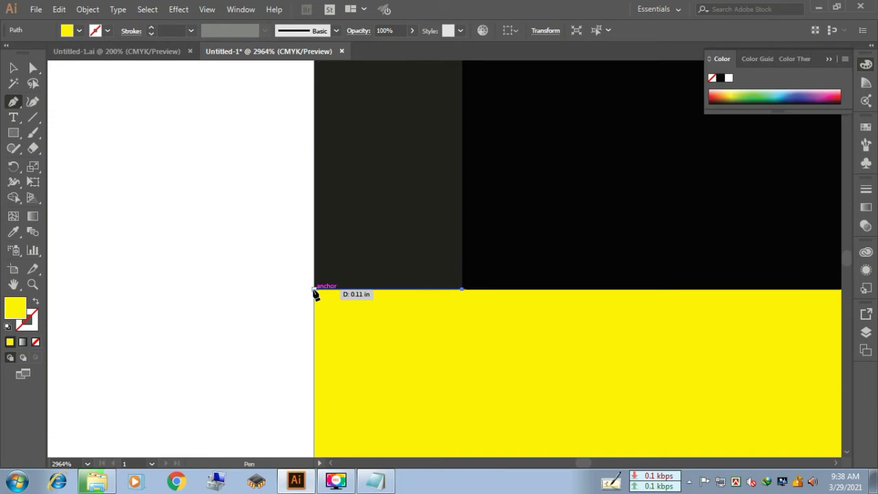
left_click(315, 290)
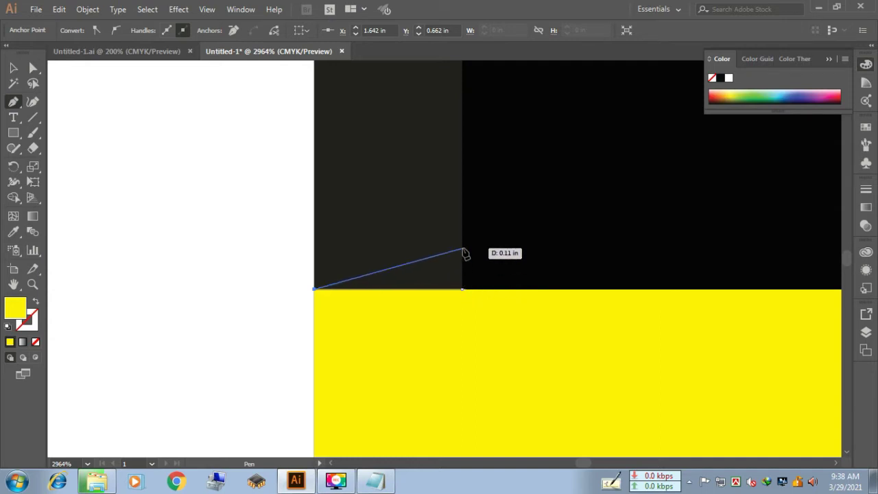
left_click(464, 251)
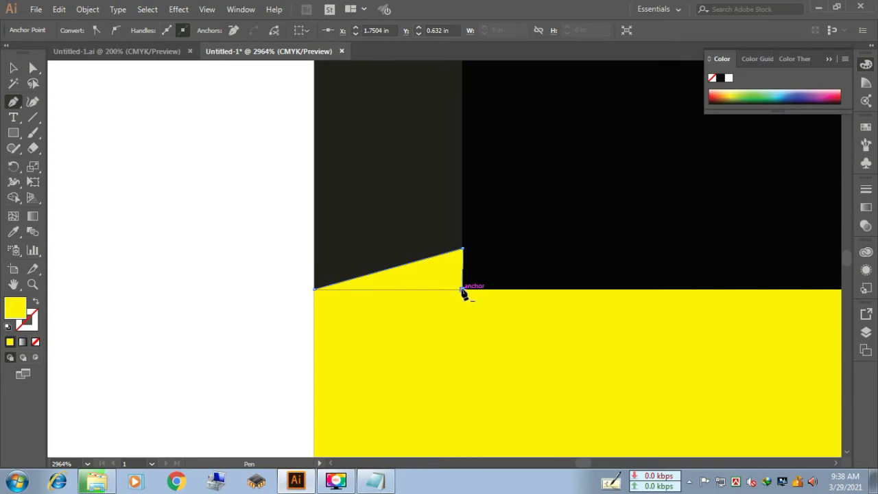
left_click(463, 291)
left_click_drag(497, 335, 482, 157)
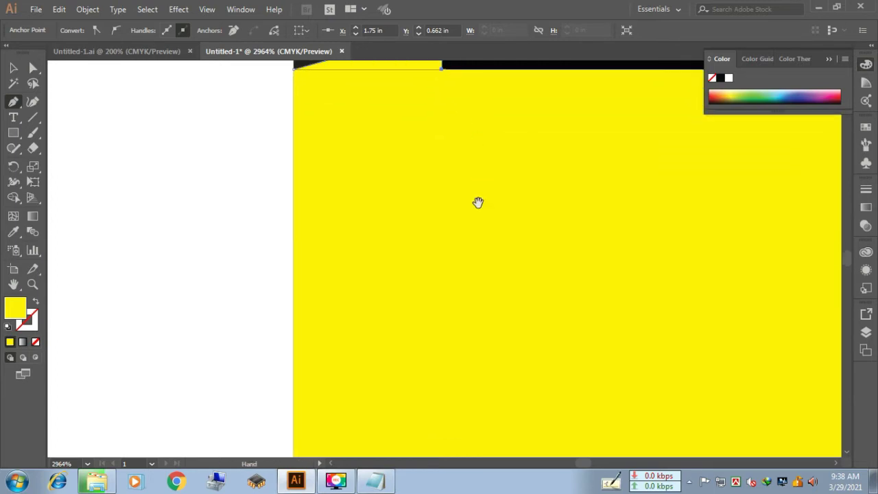
left_click_drag(478, 202, 492, 107)
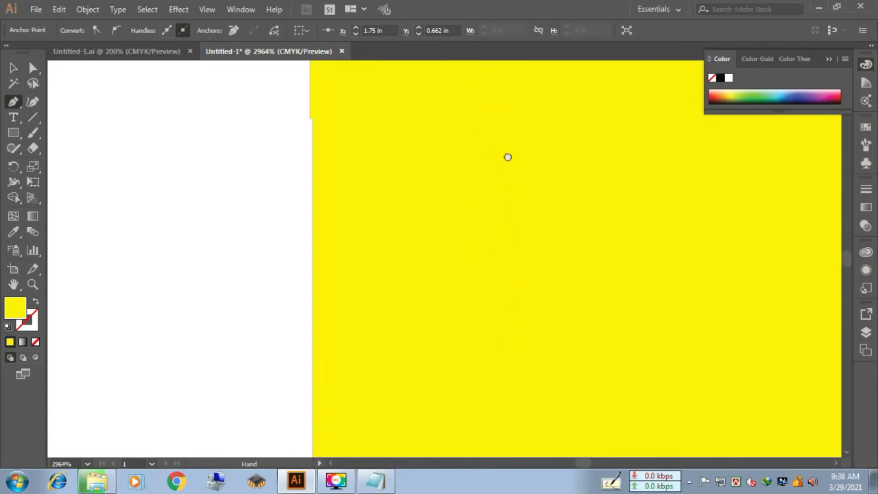
left_click_drag(508, 157, 504, 124)
mouse_move(489, 294)
left_mouse_down()
mouse_move(502, 190)
mouse_move(488, 130)
left_mouse_up()
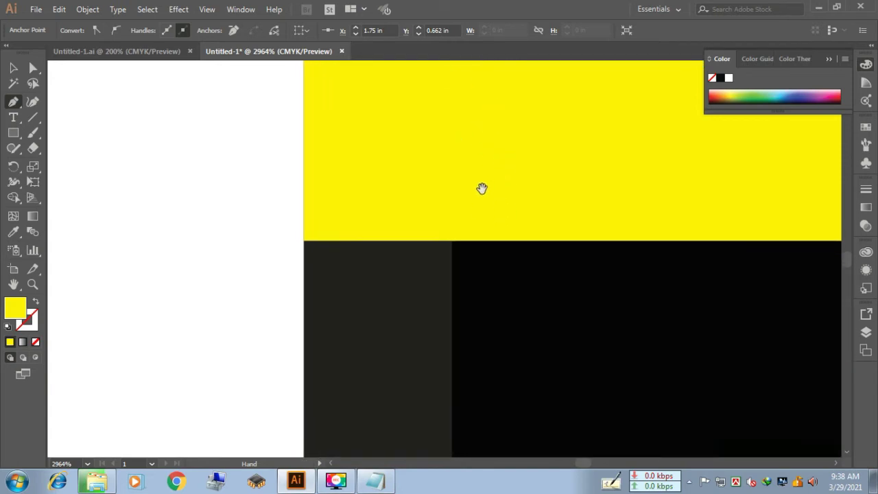
left_click_drag(483, 188, 476, 142)
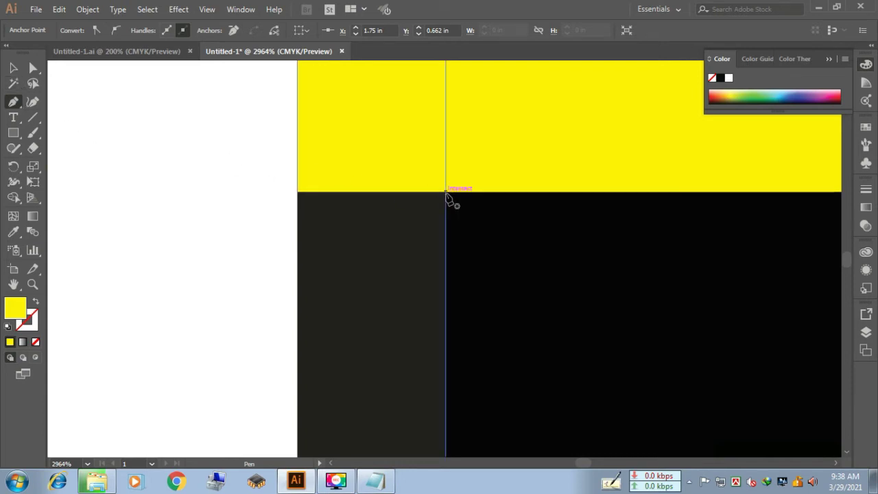
- Draw a matching slanted wedge hanging below the band's bottom edge, then zoom out
left_click(445, 192)
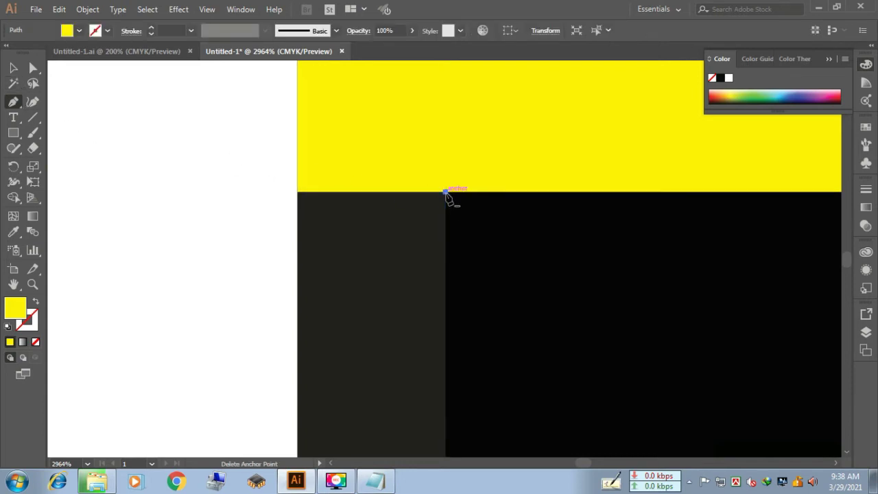
left_click(297, 193)
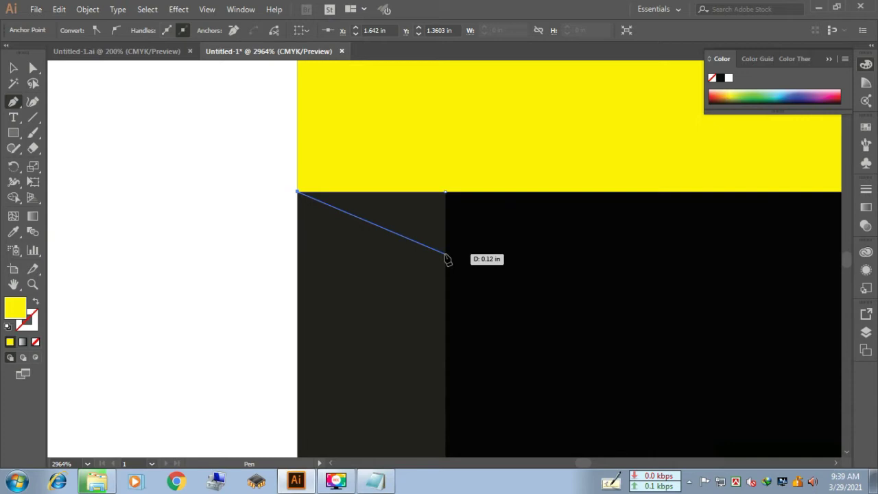
left_click(446, 192)
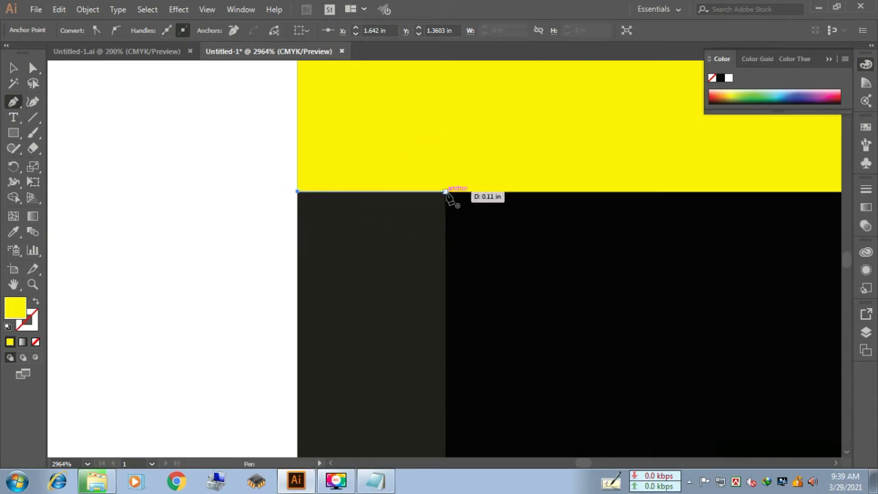
key("ctrl+z")
left_click(446, 244)
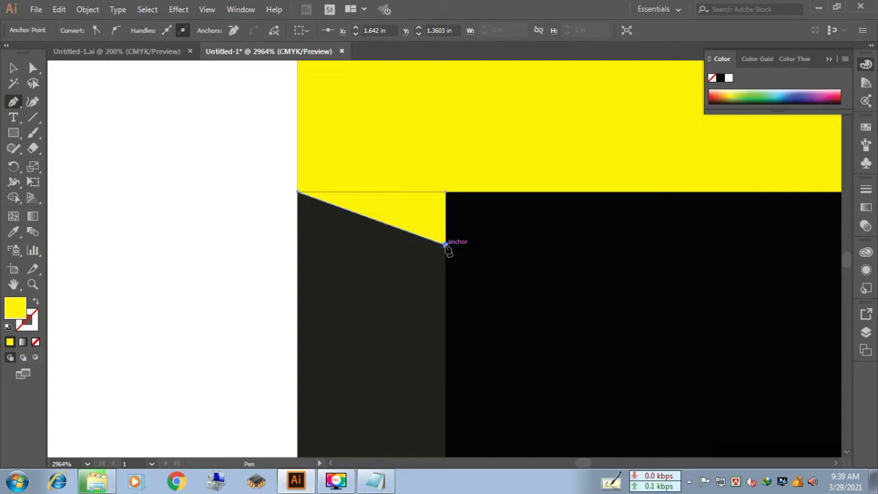
left_click(446, 193)
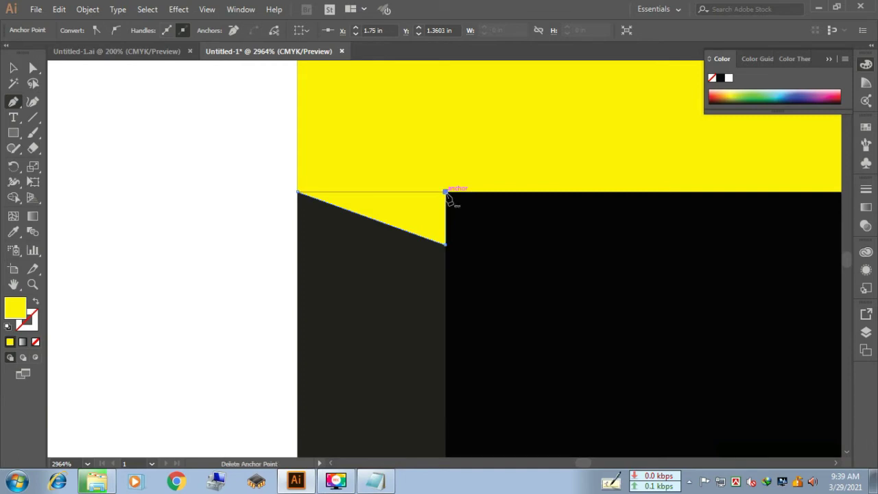
key("ctrl")
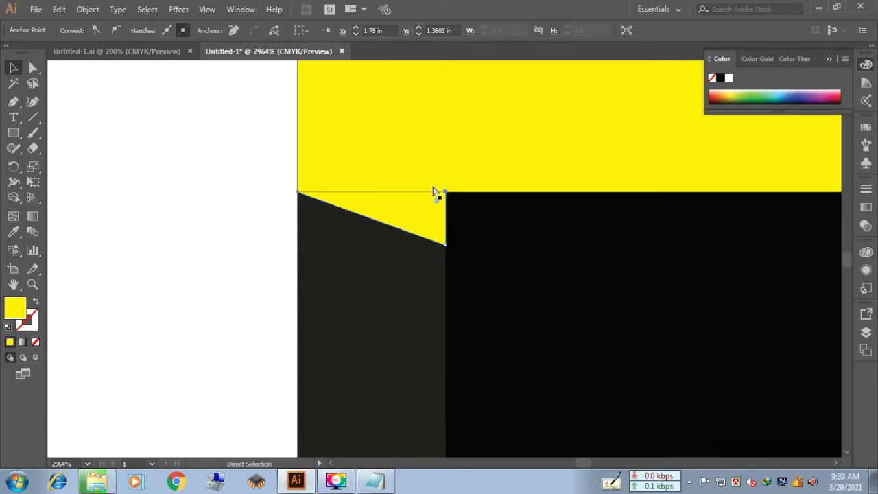
key("ctrl+minus")
key("ctrl+minus")
key("ctrl+minus")
key("ctrl+minus")
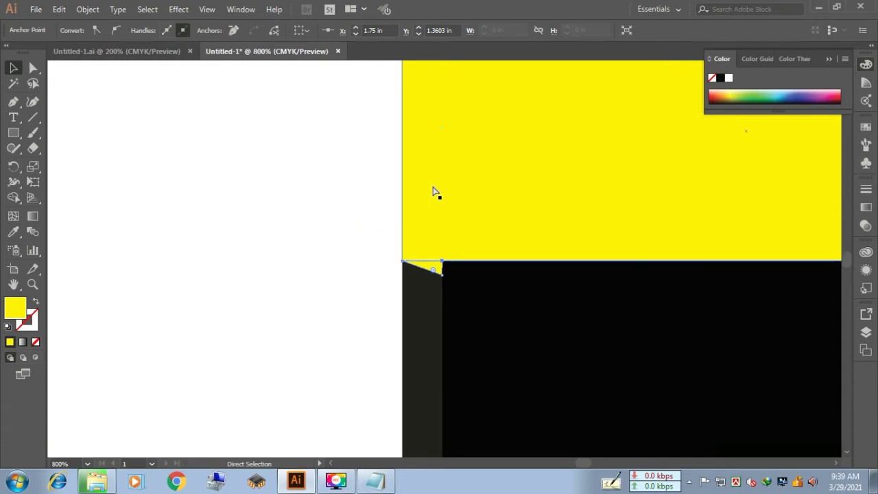
key("ctrl+minus")
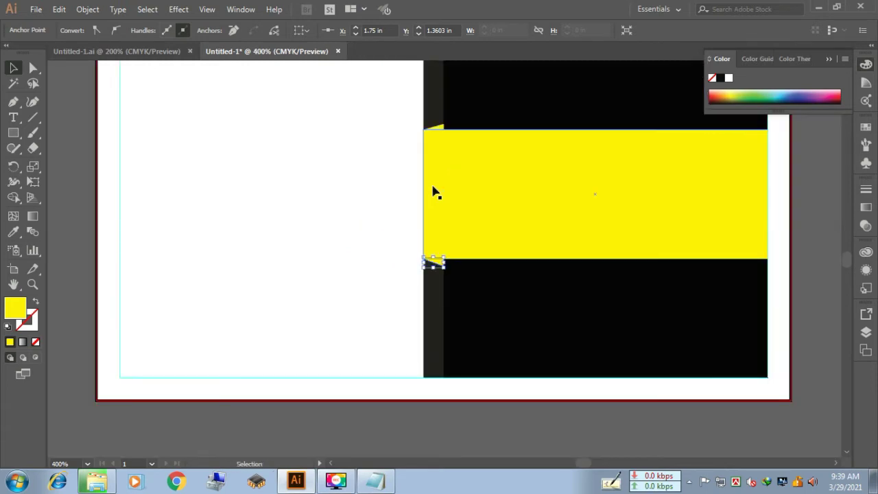
- Fill the two small triangles beside the yellow band with orange
left_click(346, 177)
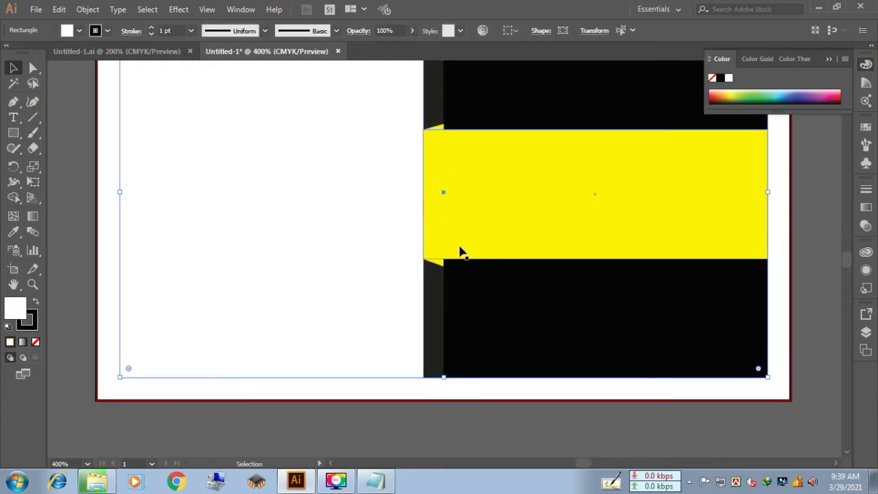
left_click(442, 264)
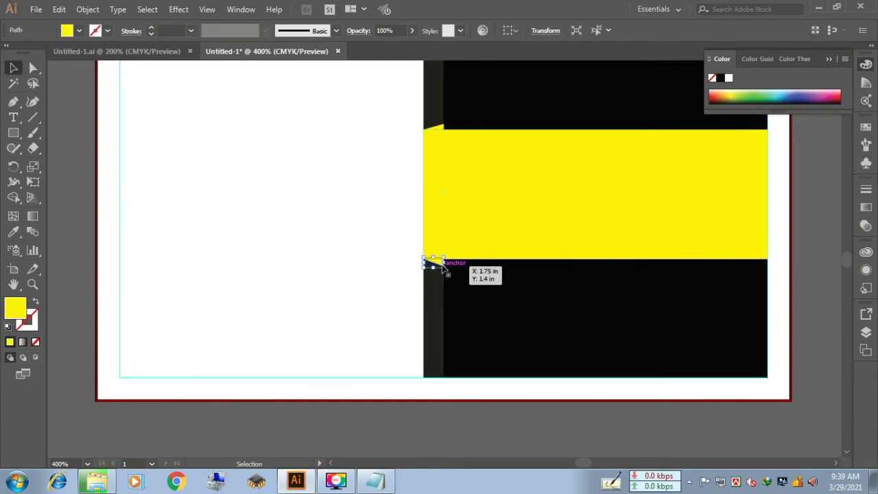
left_click(442, 125, "shift")
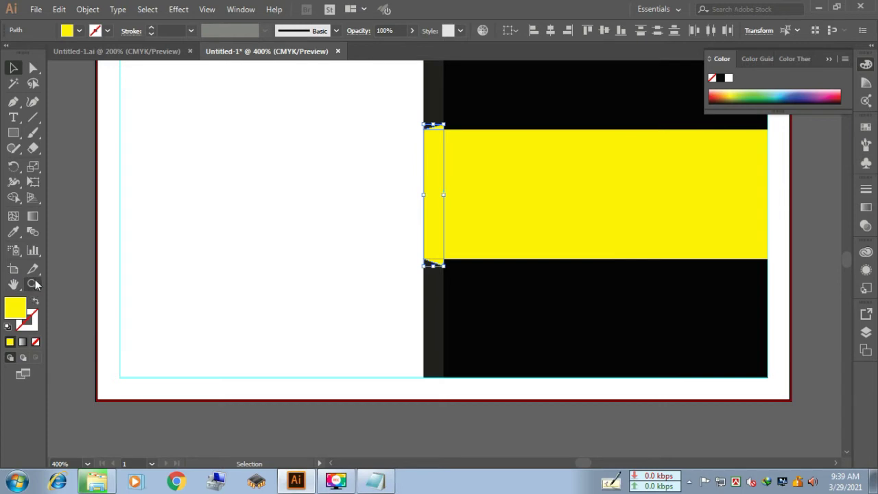
left_click(79, 31)
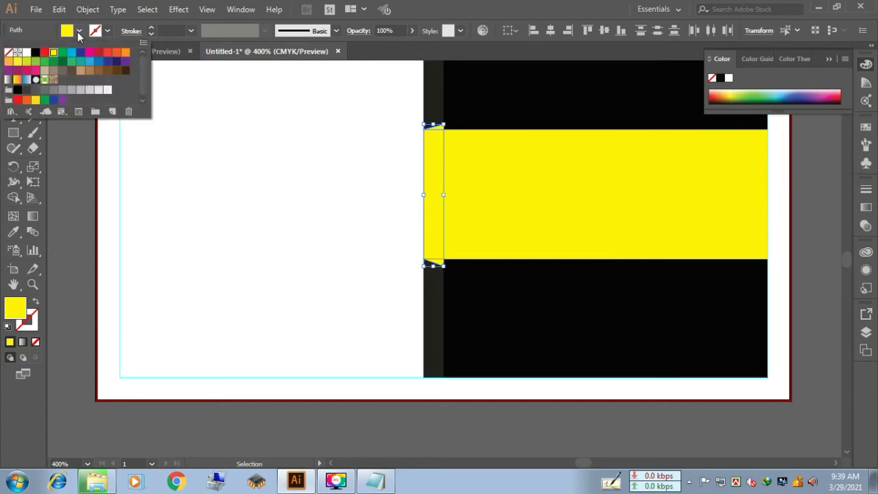
left_click(7, 66)
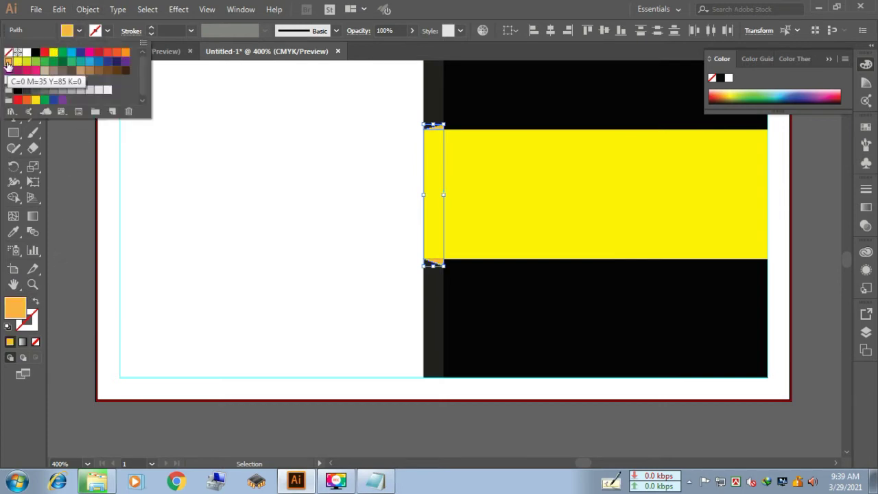
left_click(817, 243)
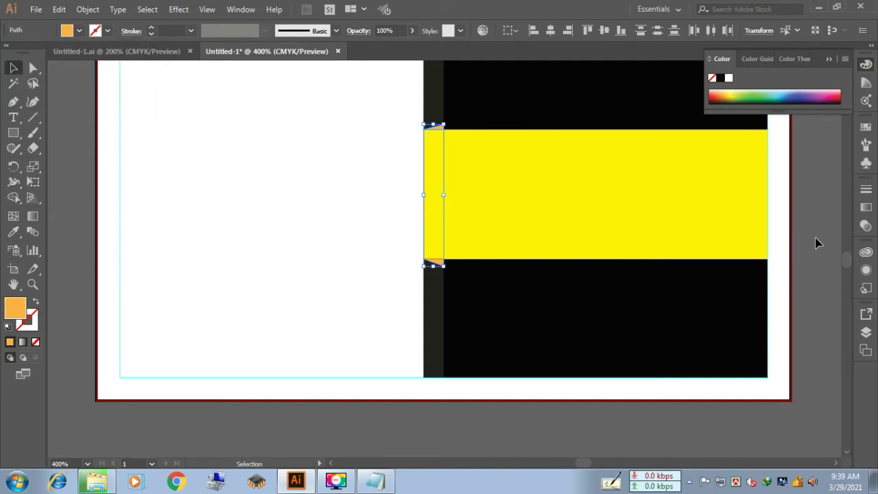
- Zoom out to the whole card, deselect, and switch to the Untitled-1.ai document
left_click(348, 306)
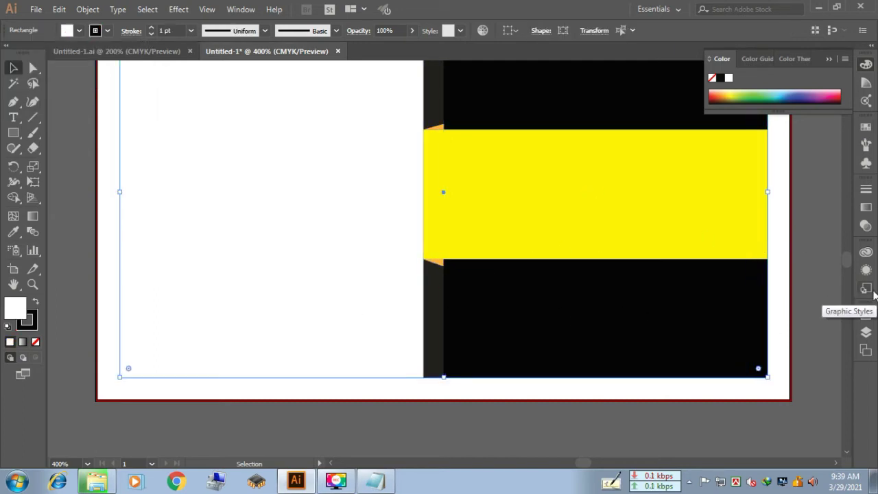
key("ctrl+minus")
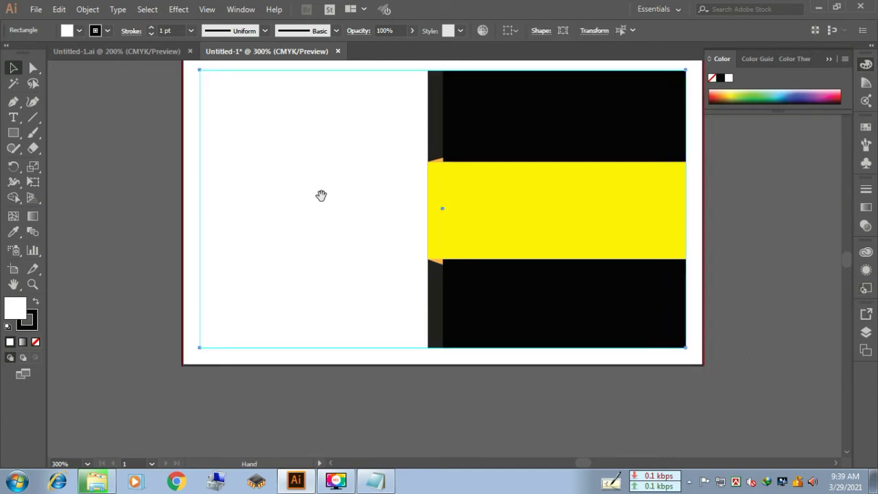
left_click_drag(321, 195, 327, 230)
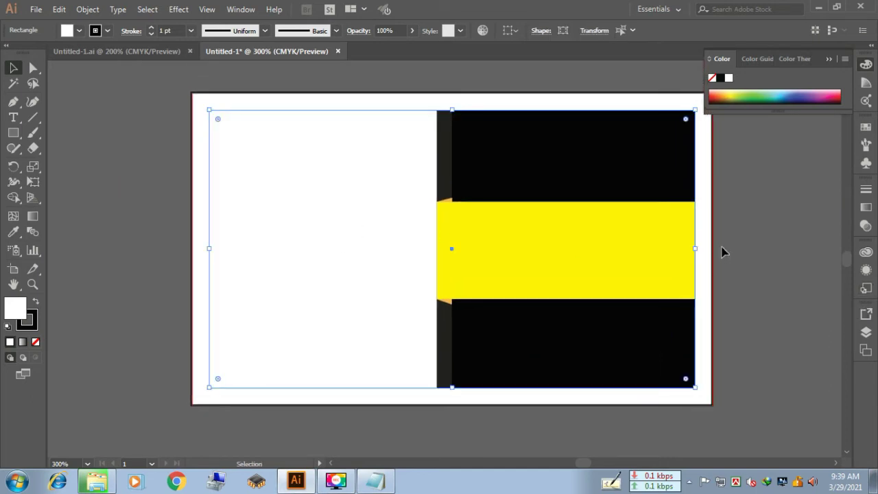
left_click(736, 244)
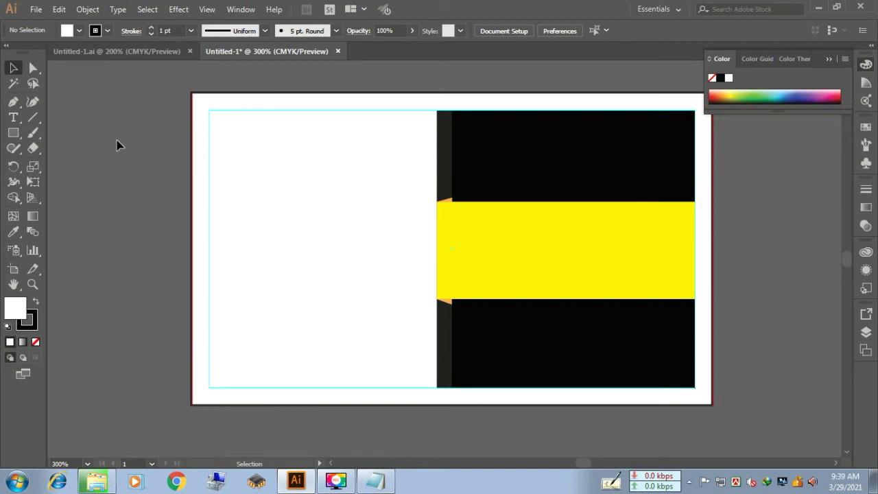
left_click(142, 49)
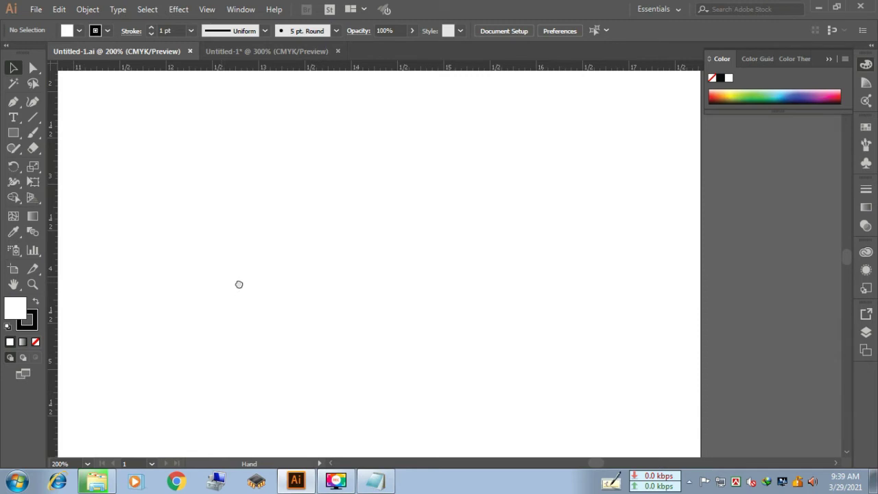
- Bring the green LBPC Solution logo from Untitled-1.ai into the card's upper white left area
left_click(111, 239)
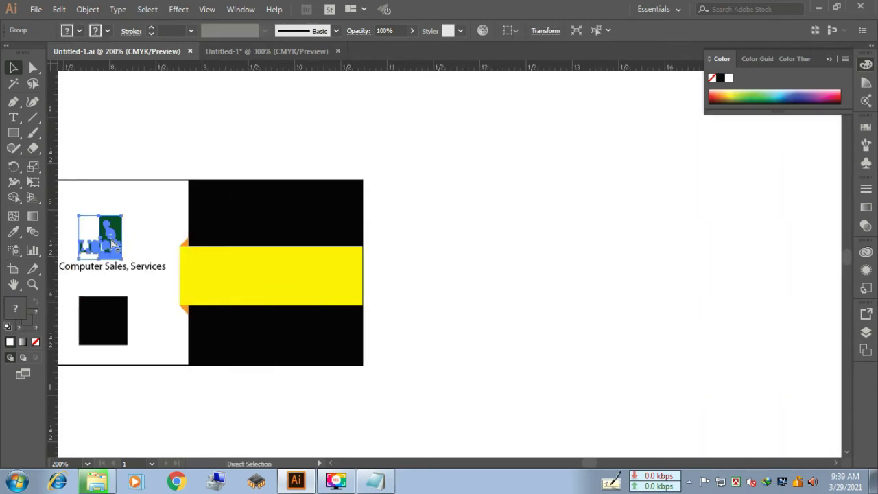
left_click(182, 102)
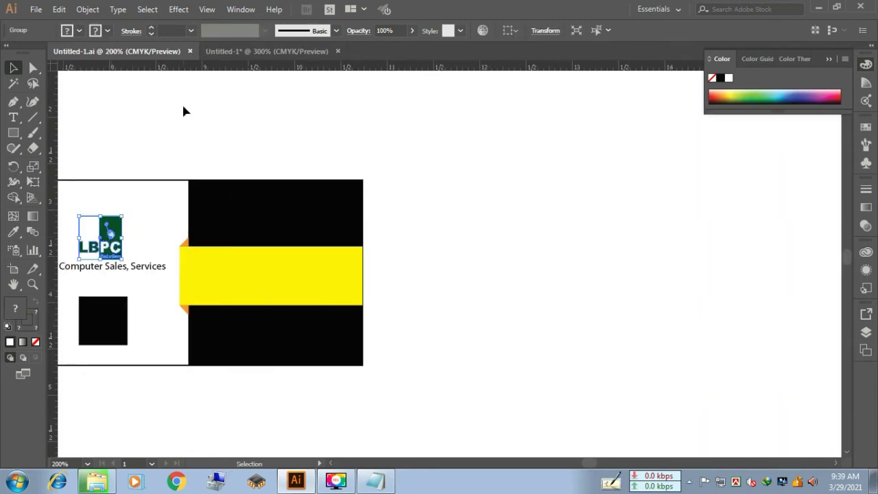
left_click(251, 51)
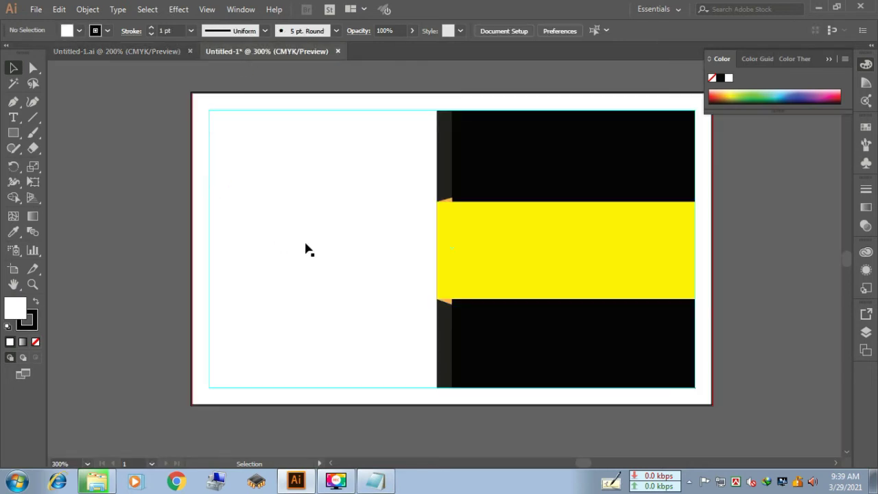
left_click(249, 205)
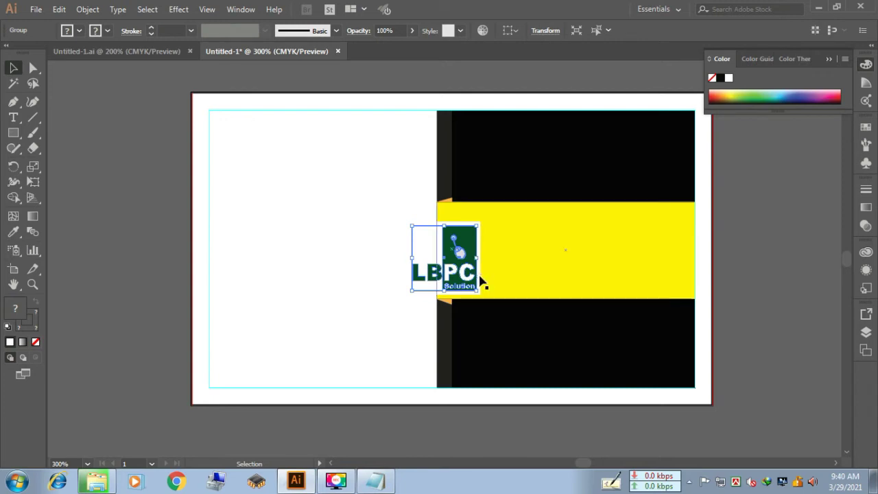
mouse_move(434, 253)
left_mouse_down()
mouse_move(293, 186)
mouse_move(291, 166)
mouse_move(312, 165)
left_mouse_up()
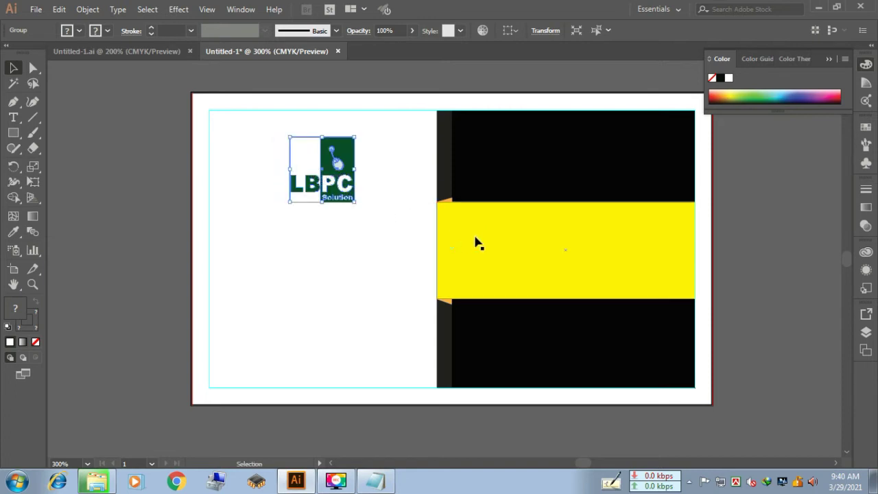
left_click(735, 313)
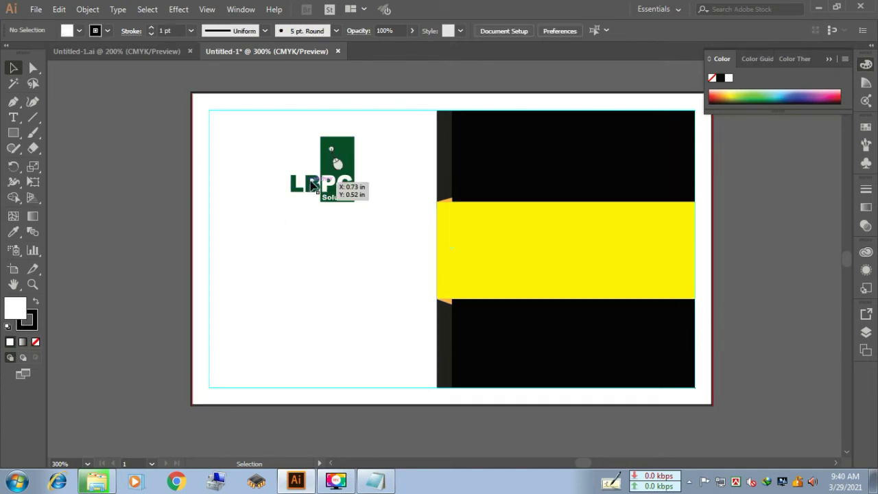
left_click(332, 178)
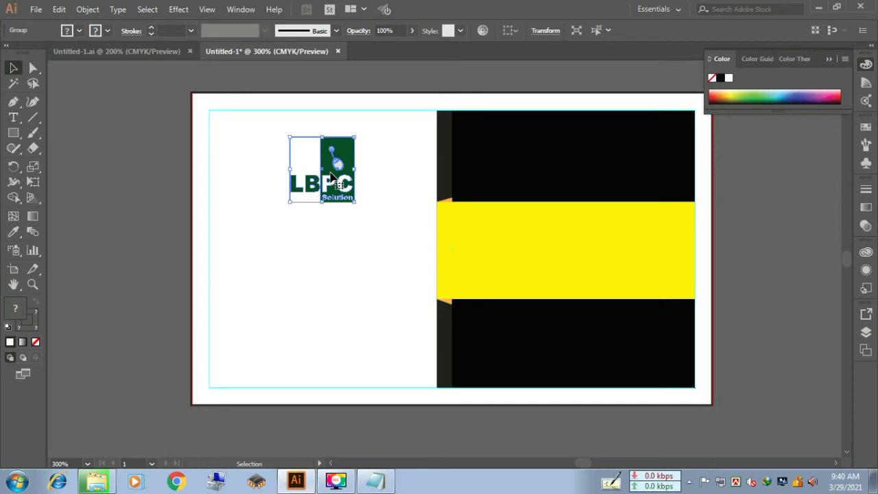
left_click(730, 236)
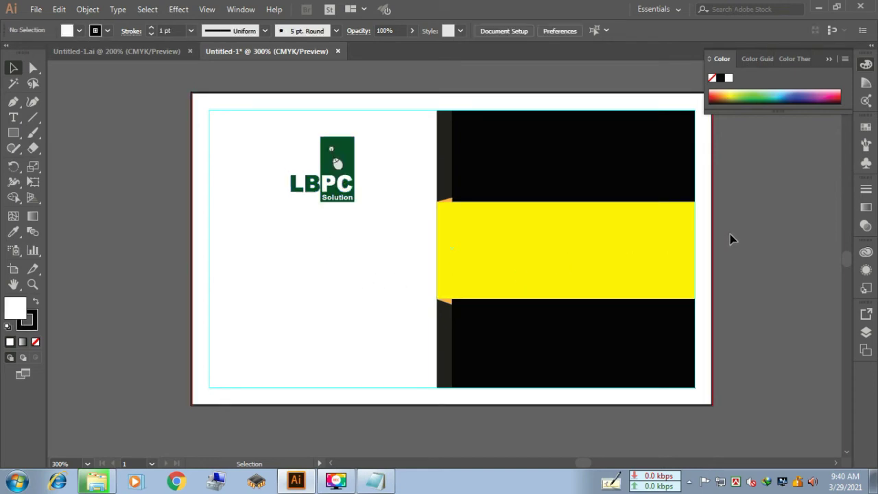
- Create a text item reading '0' at the top-left of the black panel, filled white
left_click(12, 103)
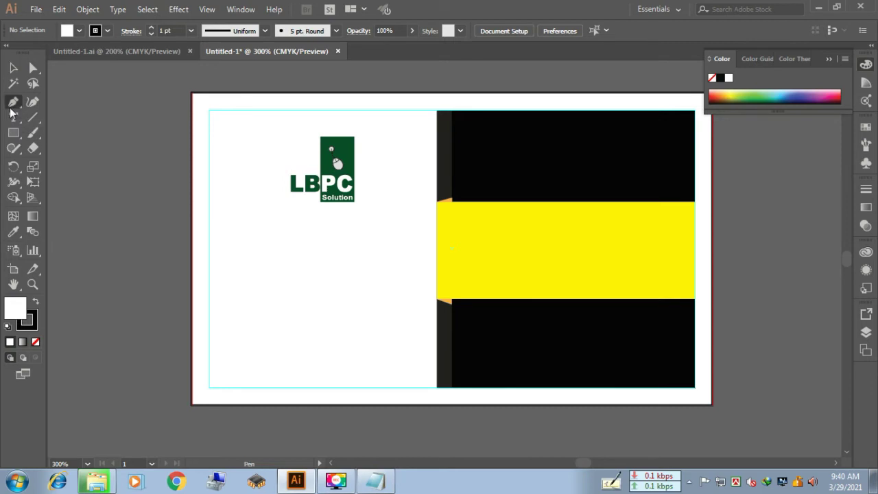
left_click(19, 124)
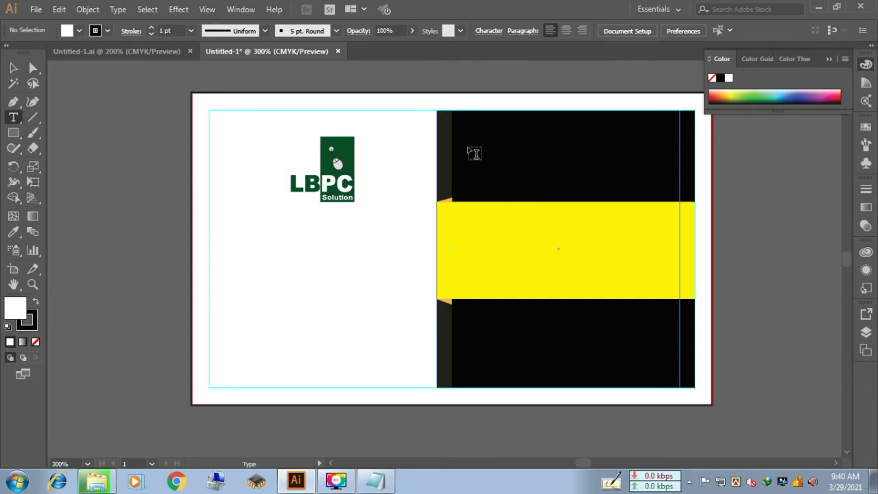
left_click(470, 150)
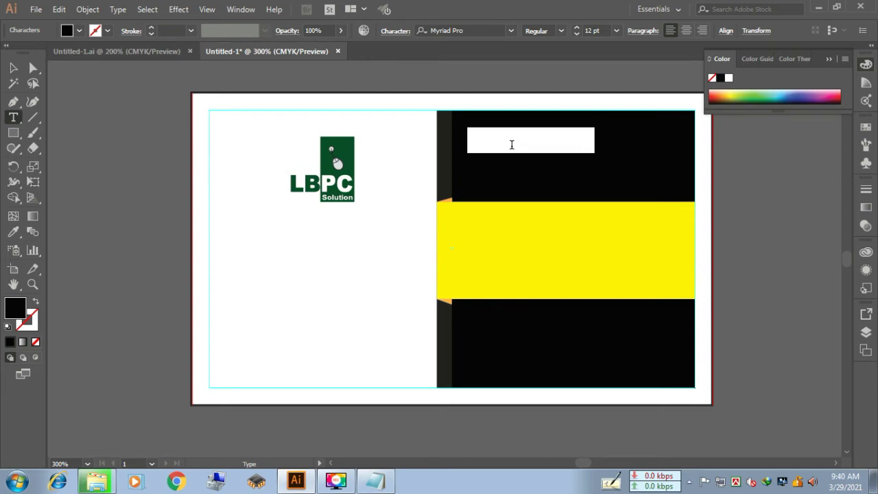
key("BackSpace")
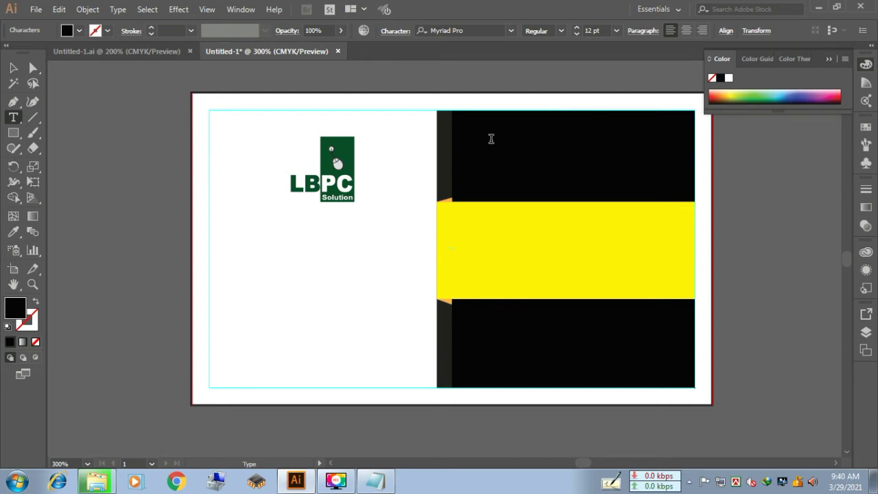
key("ctrl+z")
left_click(79, 30)
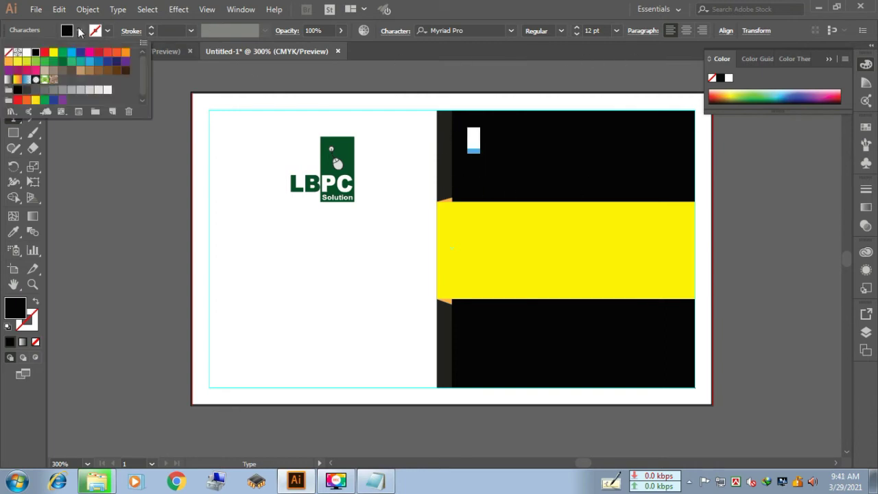
left_click(26, 52)
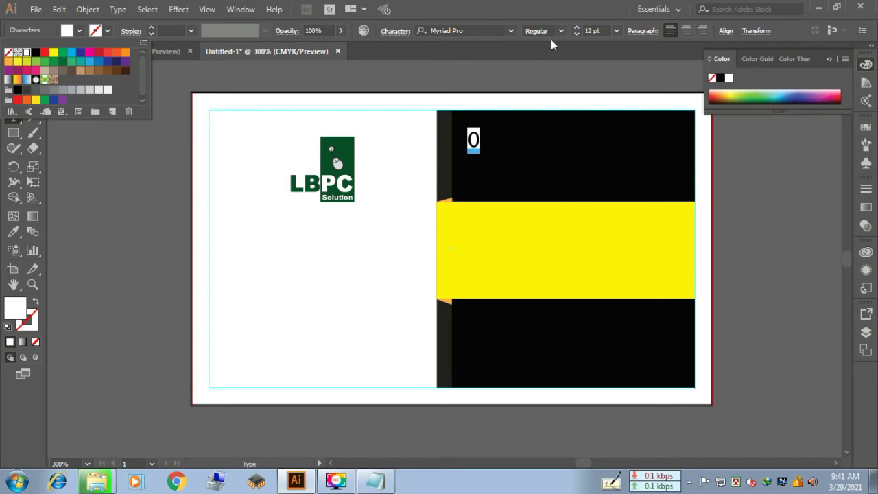
left_click(510, 34)
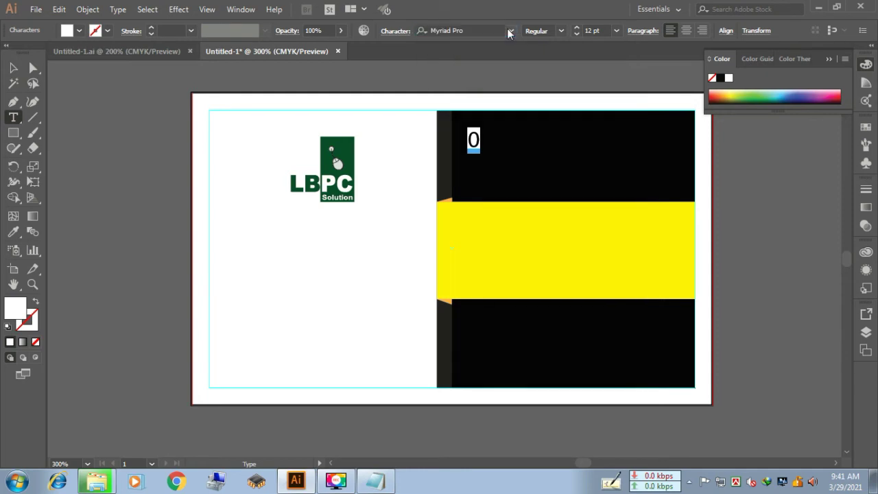
- Set the '0' text to Times New Roman Regular at 9 pt
left_click(479, 30)
type("t")
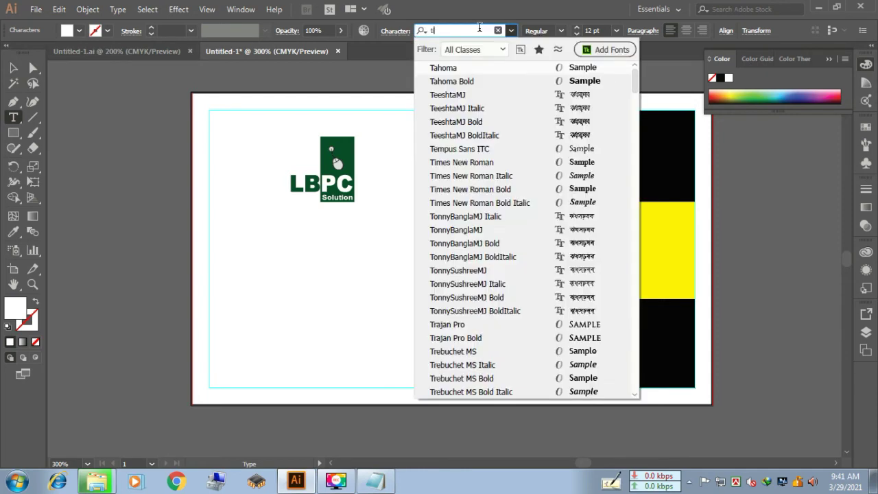
type("im")
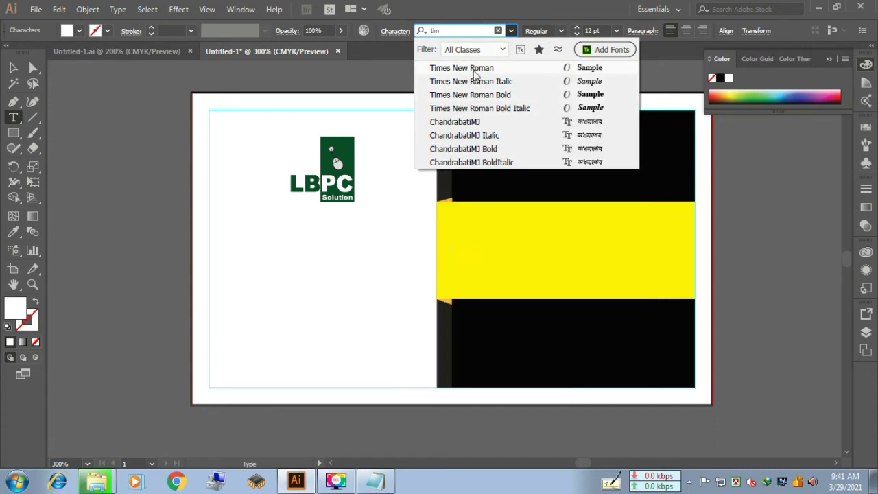
left_click(475, 69)
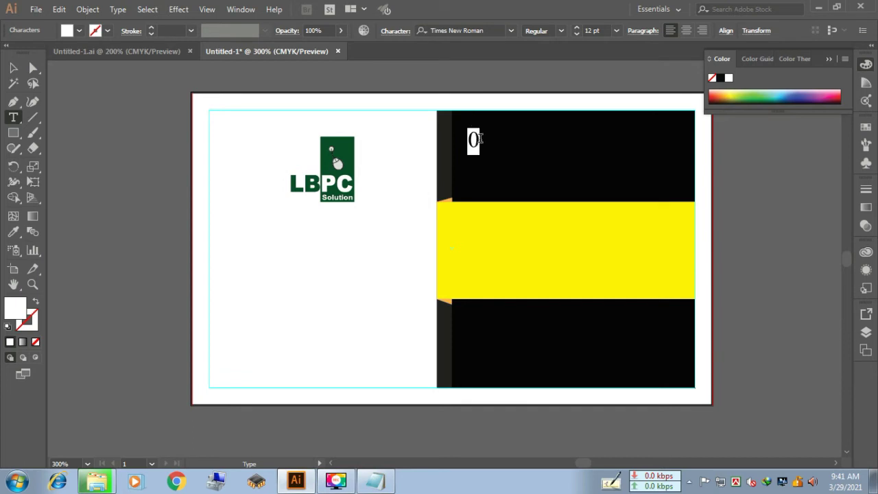
key("Escape")
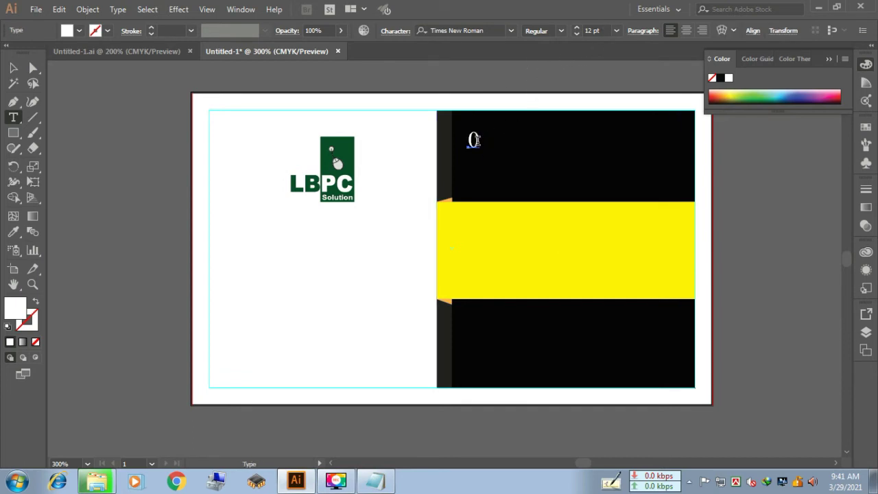
left_click_drag(480, 141, 457, 141)
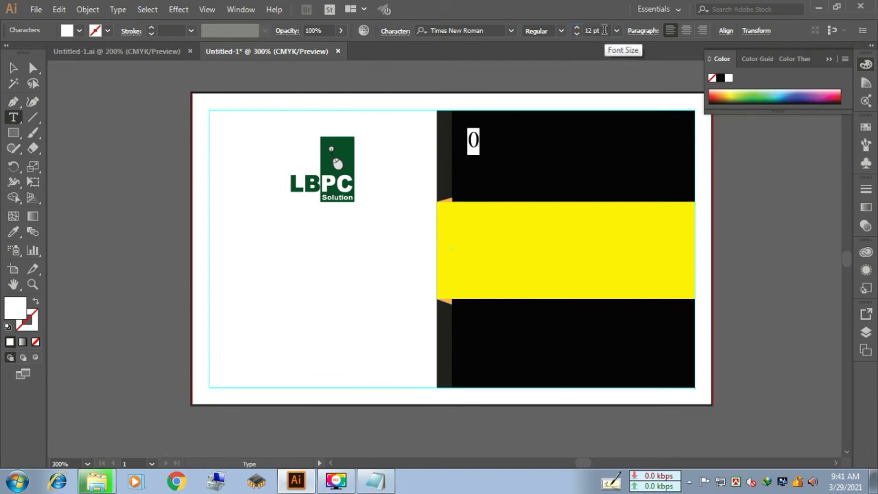
left_click(617, 30)
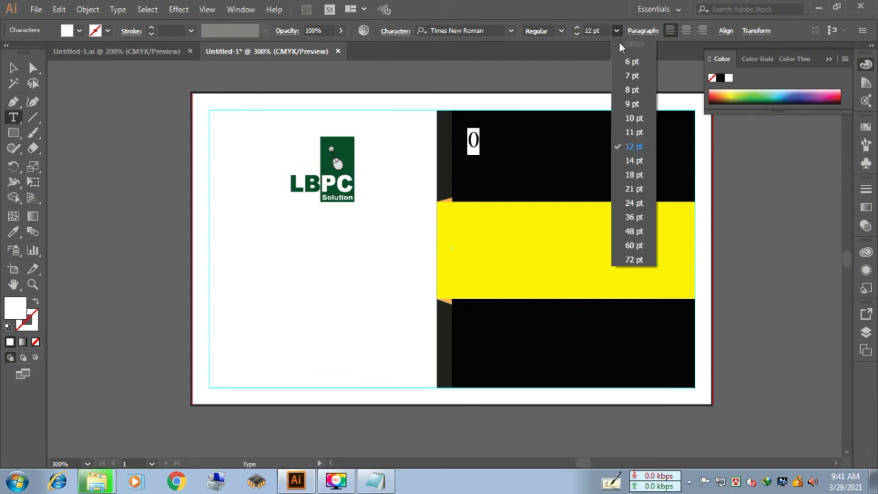
left_click(631, 103)
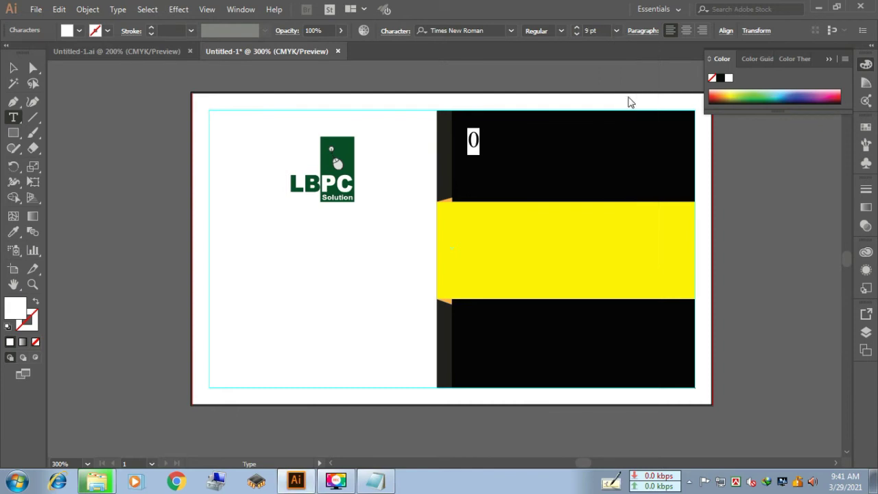
- Complete the first line as the contact's first phone number
left_click(483, 144)
type("1")
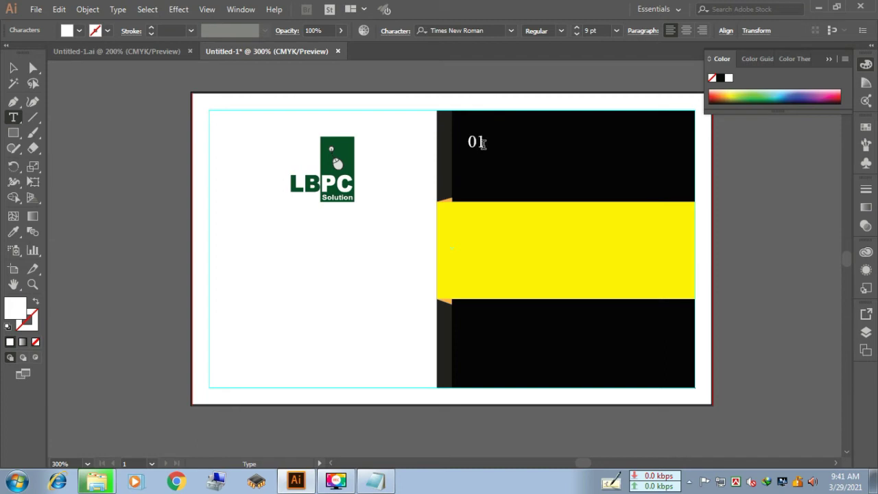
type("92")
key("BackSpace")
key("BackSpace")
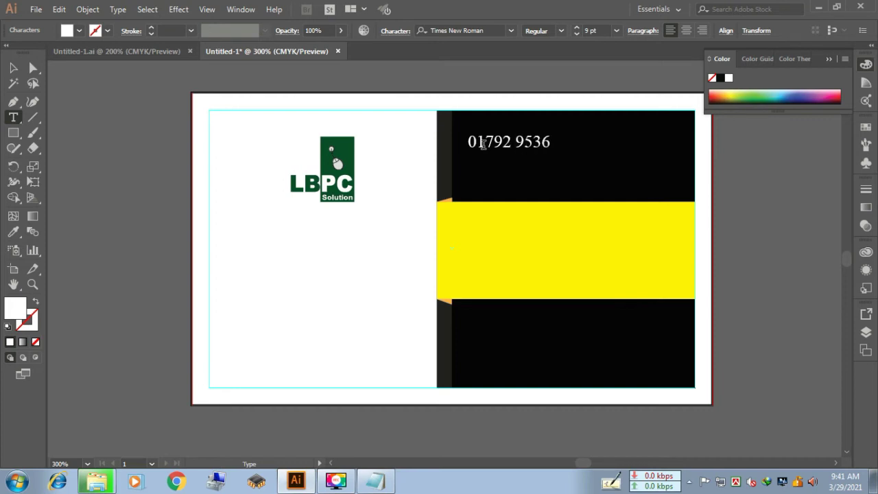
key("Escape")
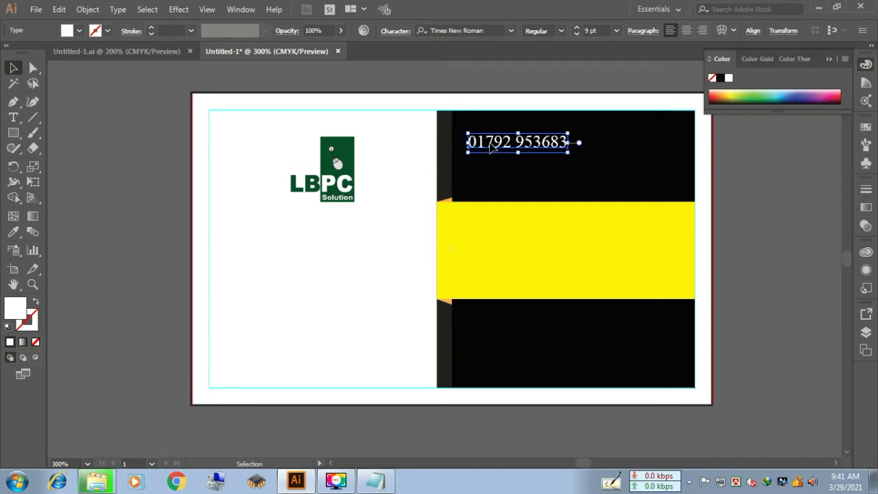
- Duplicate that line below and change it to the second phone number
left_click_drag(491, 148, 491, 166)
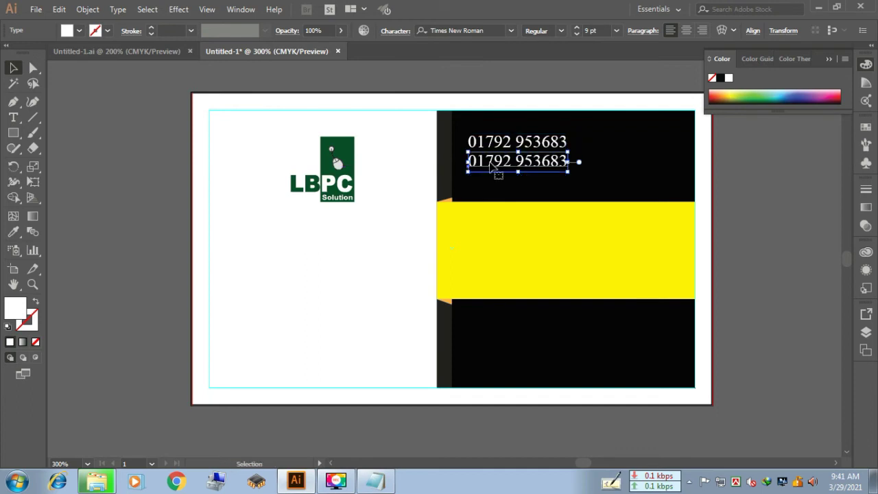
double_click(518, 161)
key("ctrl+a")
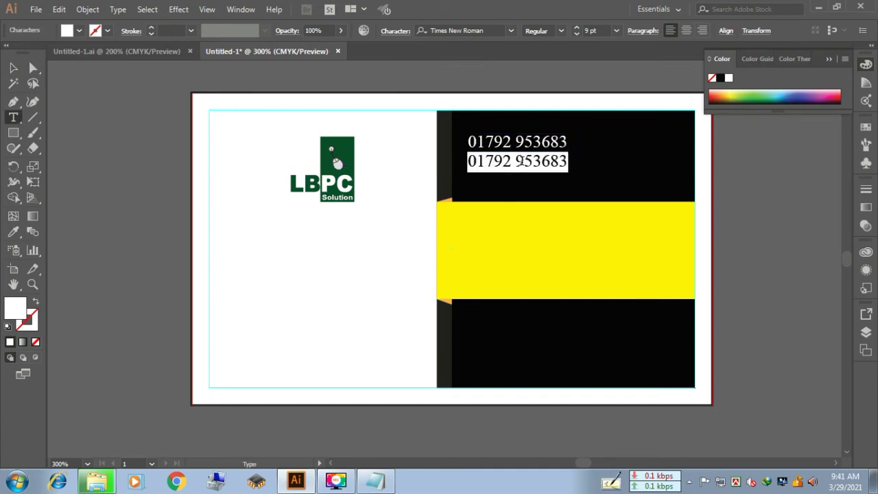
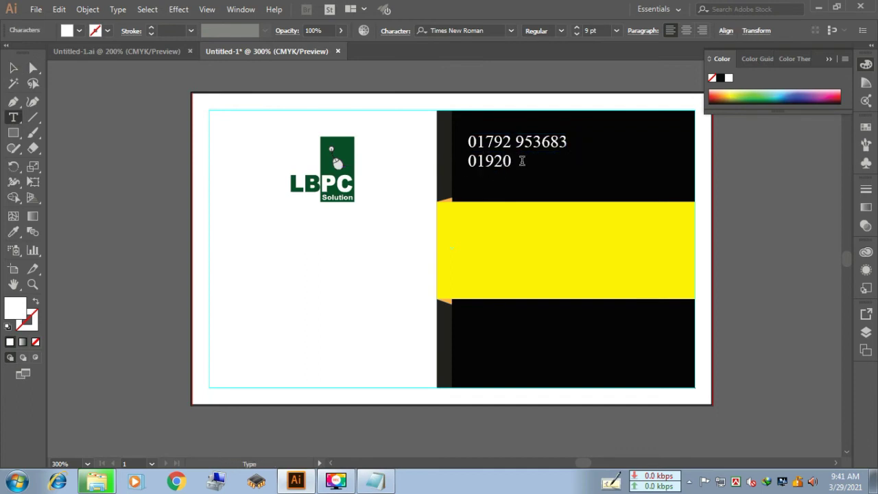
key("Escape")
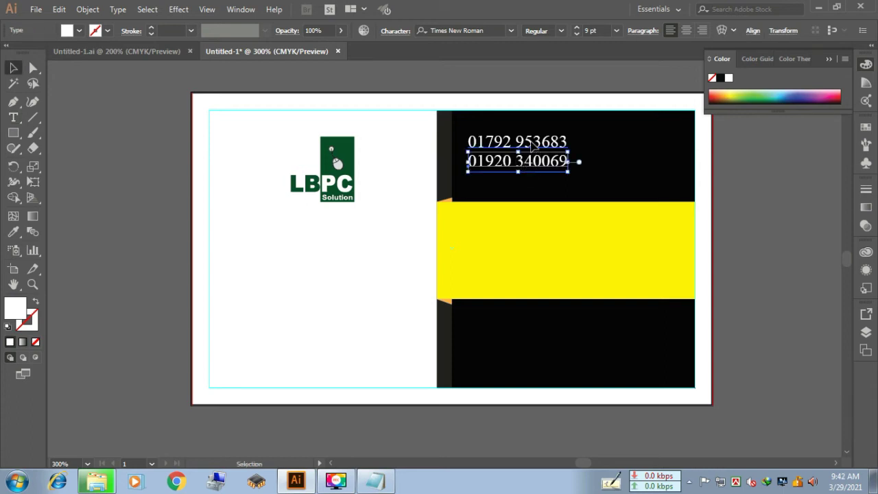
- Select both phone lines and nudge them right together
left_click(532, 146)
left_click(520, 170, "shift")
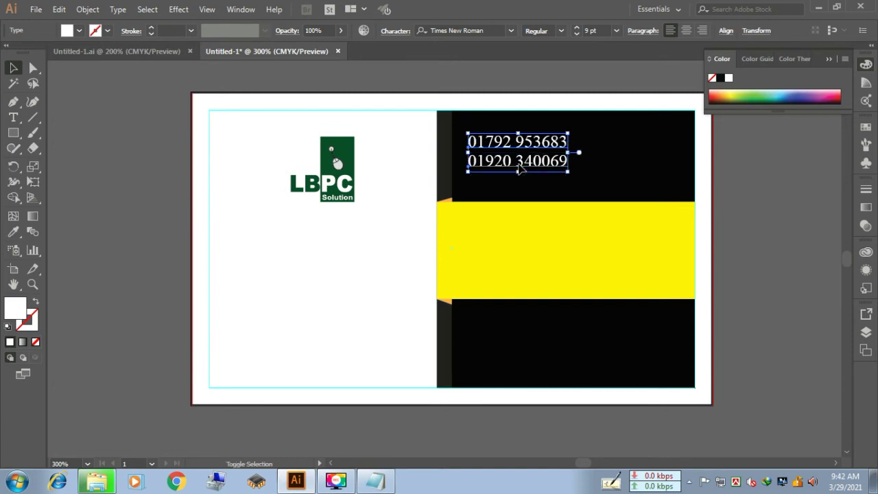
key("shift+Right")
key("shift+Right")
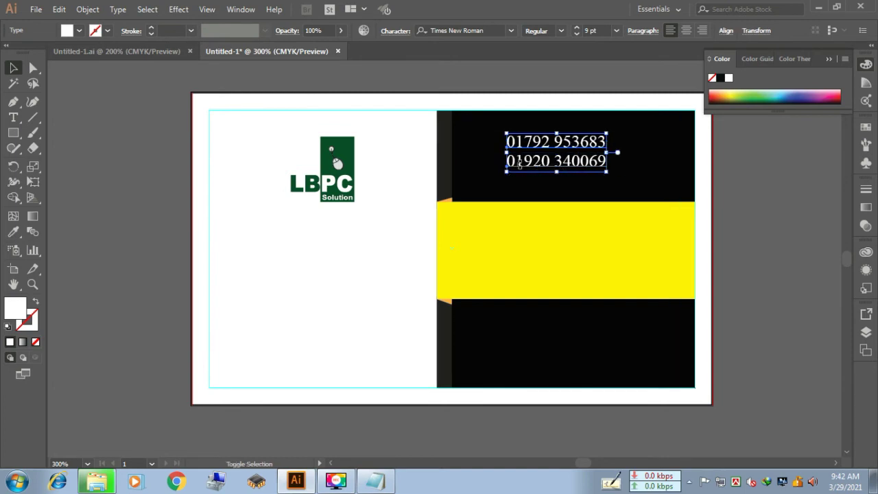
key("a")
key("Right")
key("Right")
key("Right")
key("Right")
key("Right")
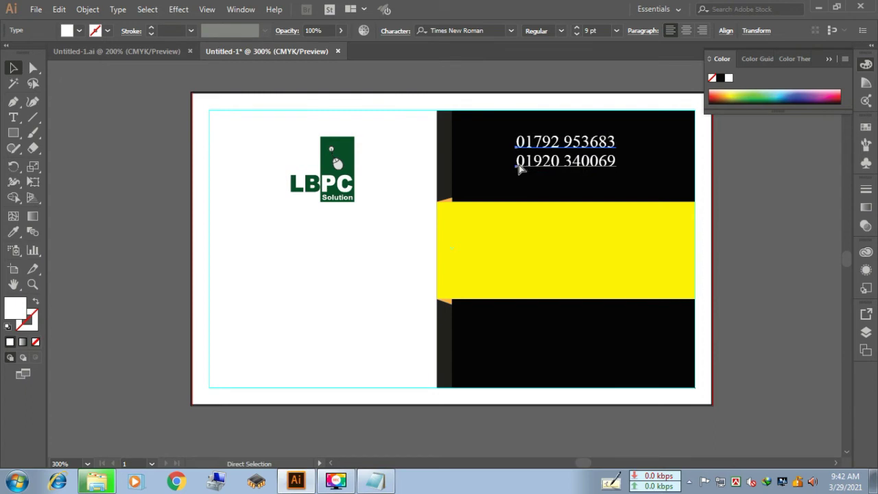
key("v")
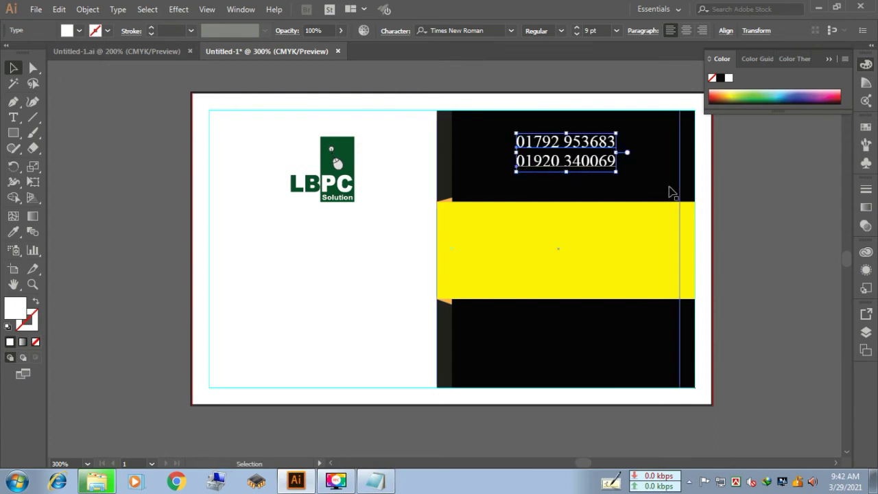
left_click(734, 191)
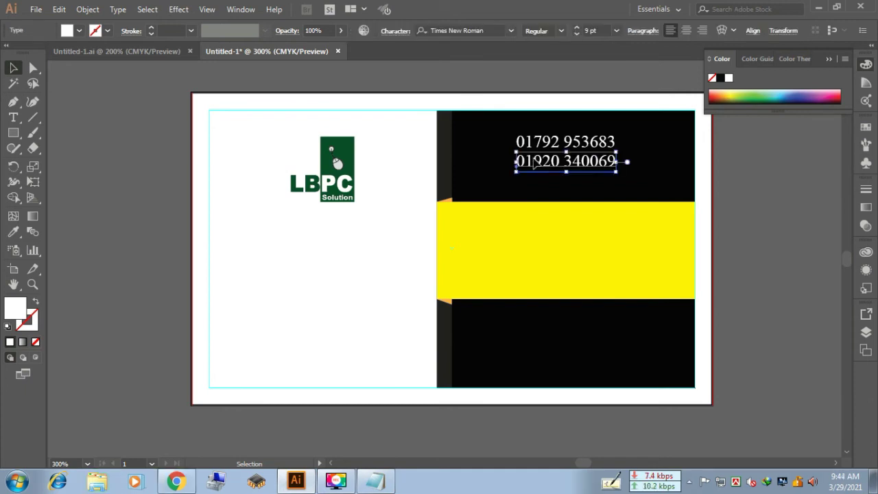
- Duplicate the second phone line below and change it to the contact e-mail address
left_click_drag(534, 162, 545, 180, "alt")
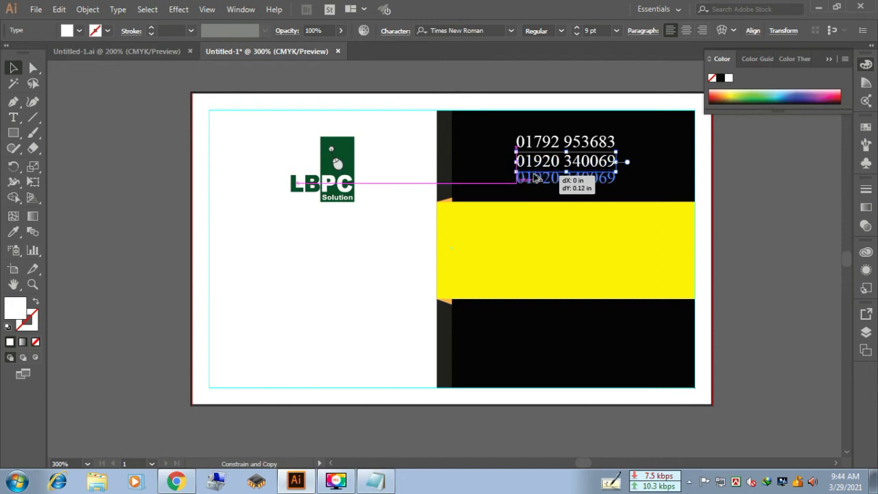
double_click(545, 180)
key("ctrl+a")
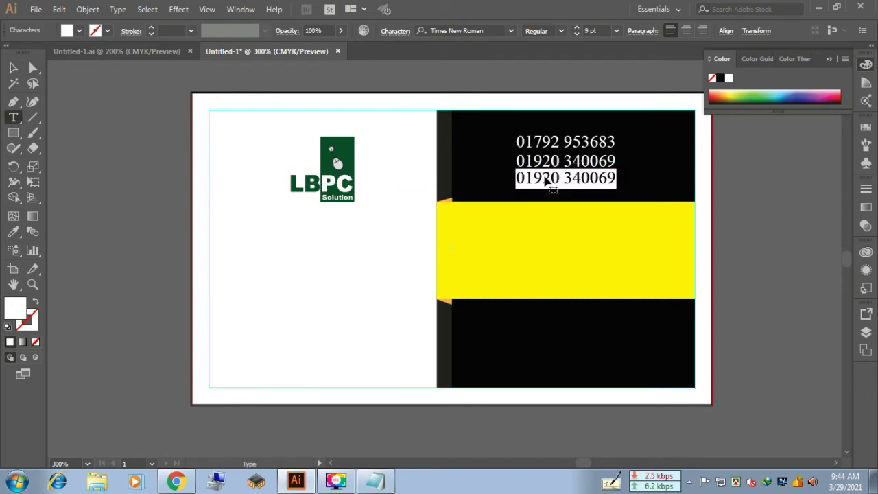
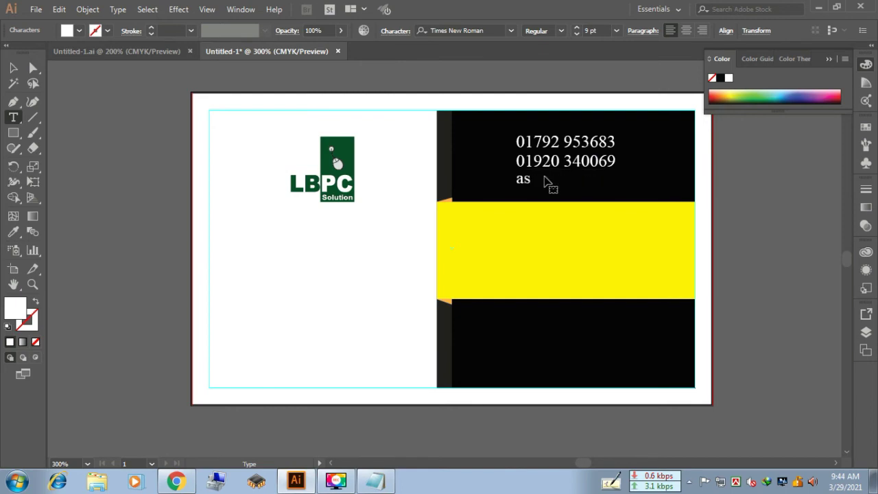
key("Escape")
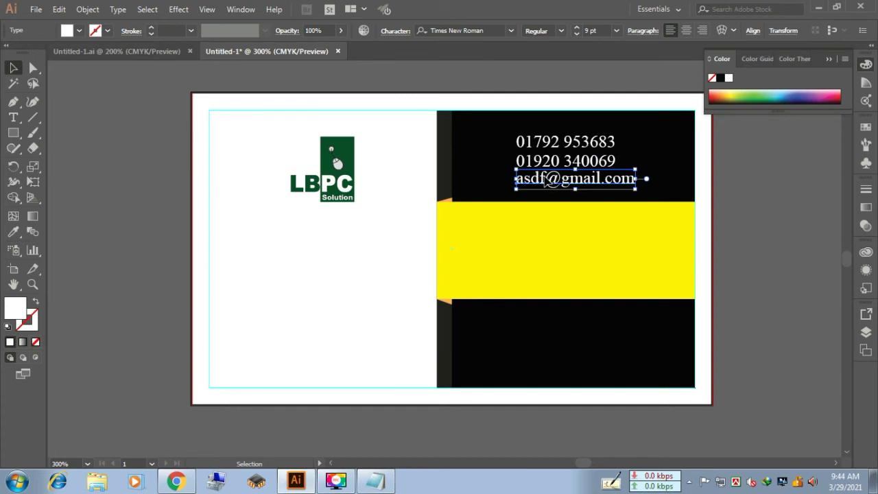
left_click_drag(546, 180, 542, 195)
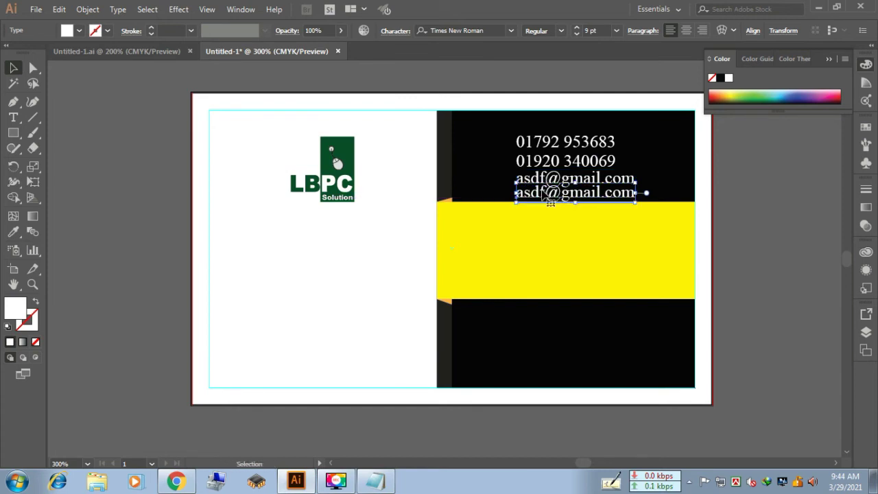
key("t")
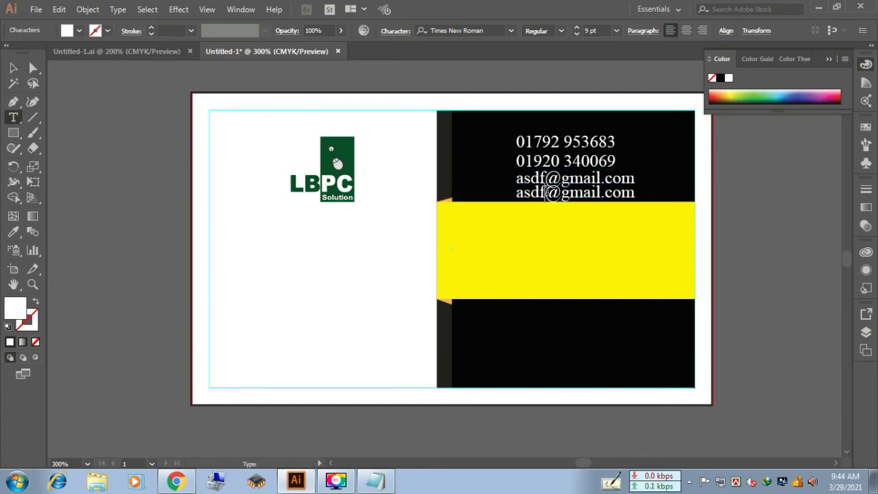
double_click(546, 193)
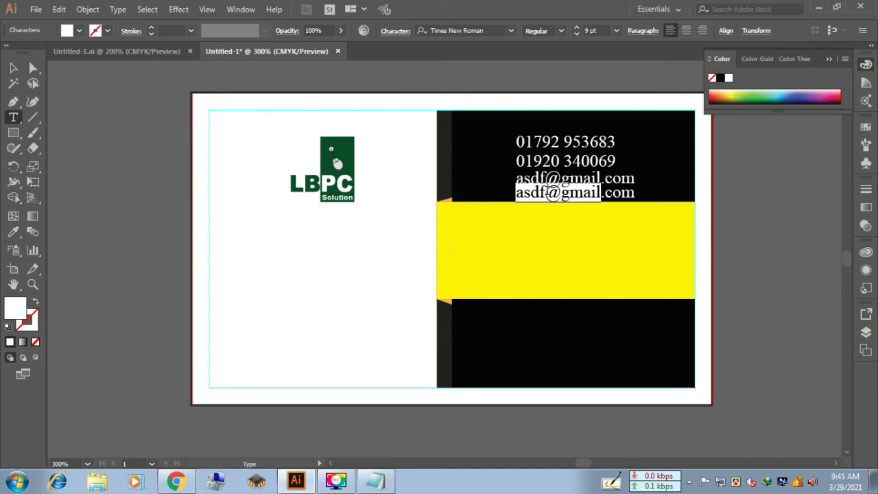
triple_click(547, 193)
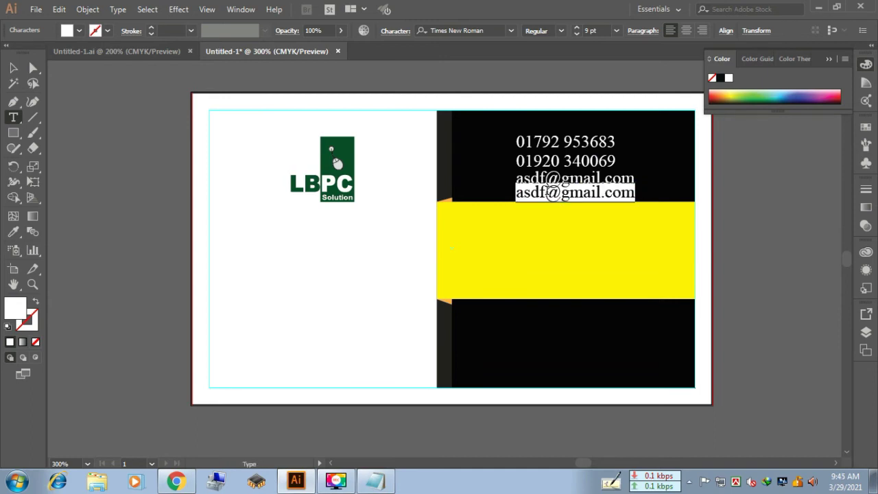
type("www.")
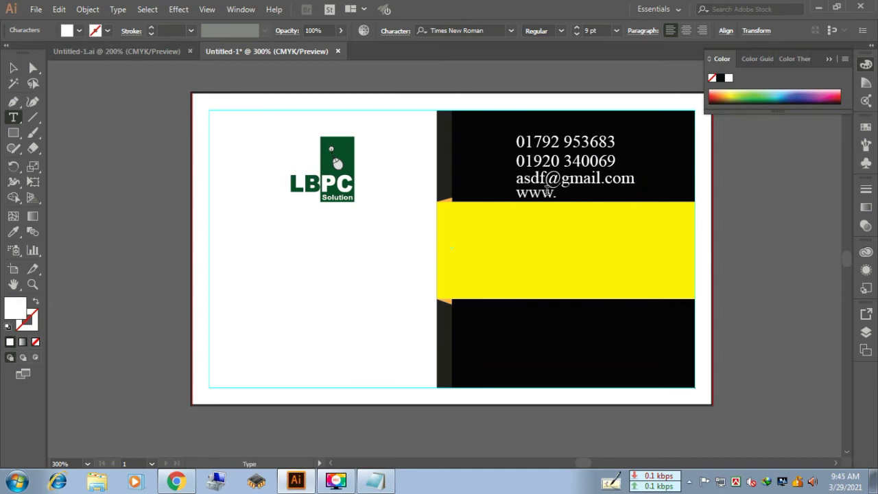
type("myl")
type("bpc.w")
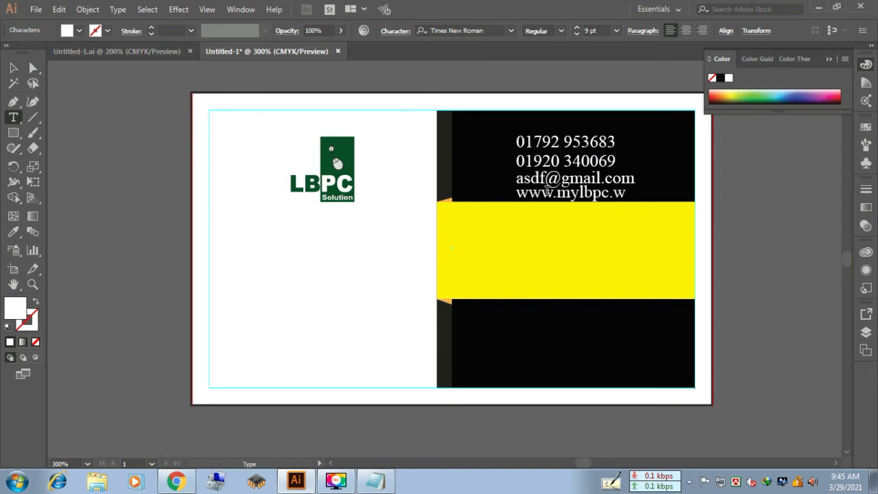
type("ordpre")
type("ss.com")
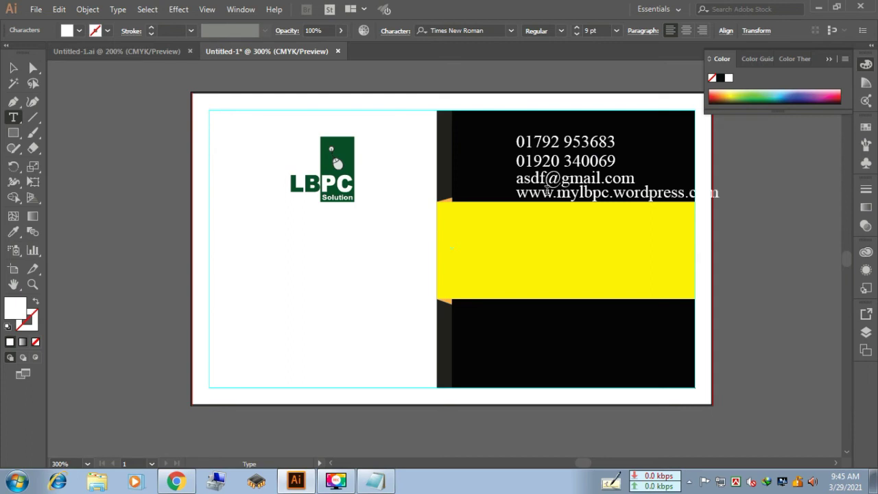
key("Escape")
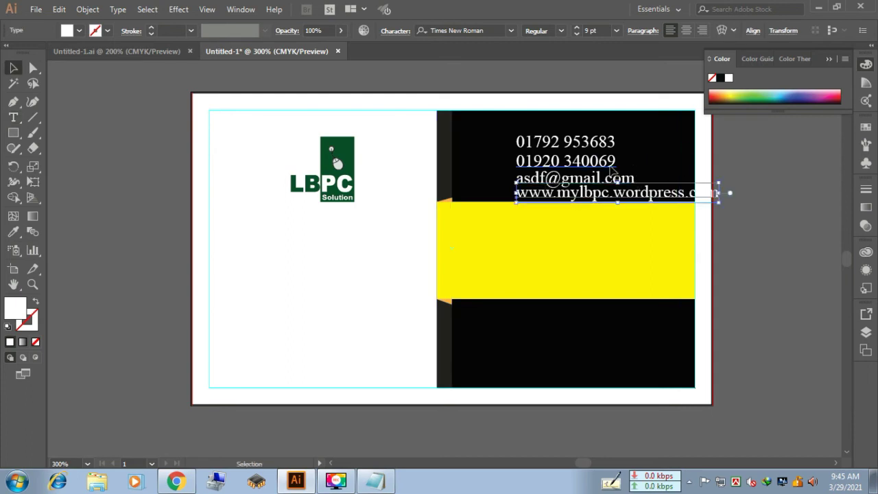
- Centre-align the four contact lines and nudge the block up and right into the black panel
left_click(577, 142, "shift")
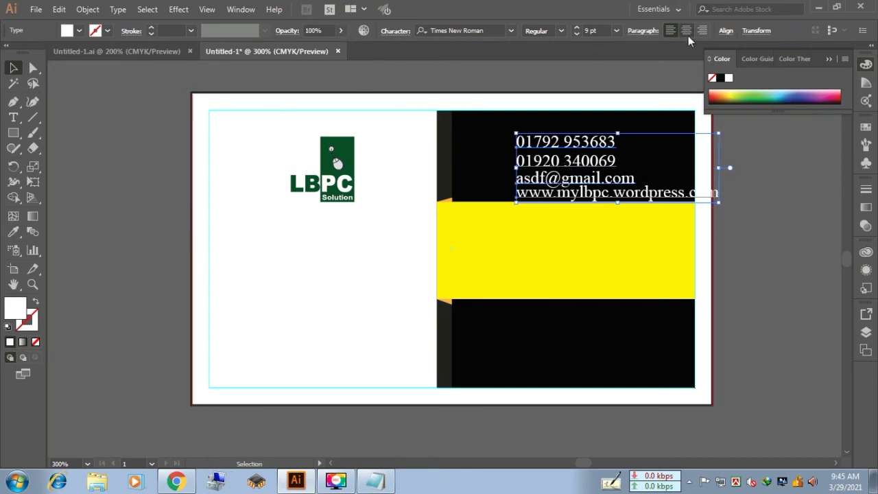
left_click(687, 31)
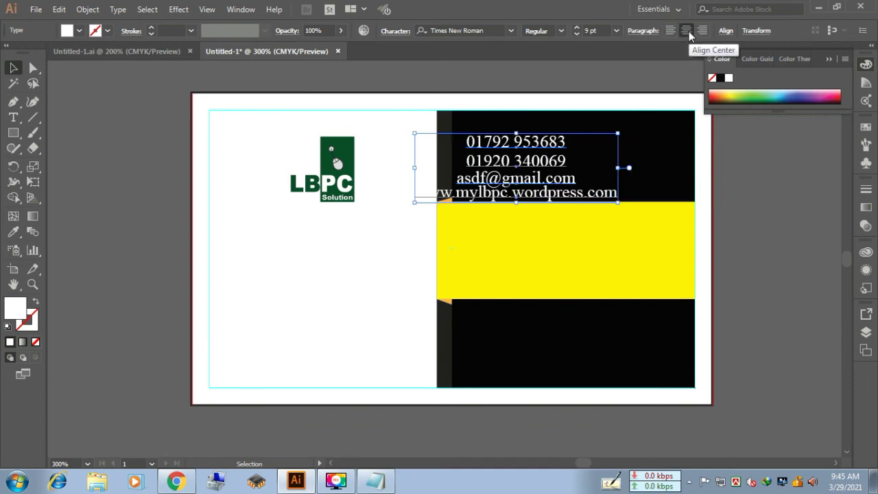
key("Up")
key("Up")
key("Up")
key("Up")
key("Right")
key("Right")
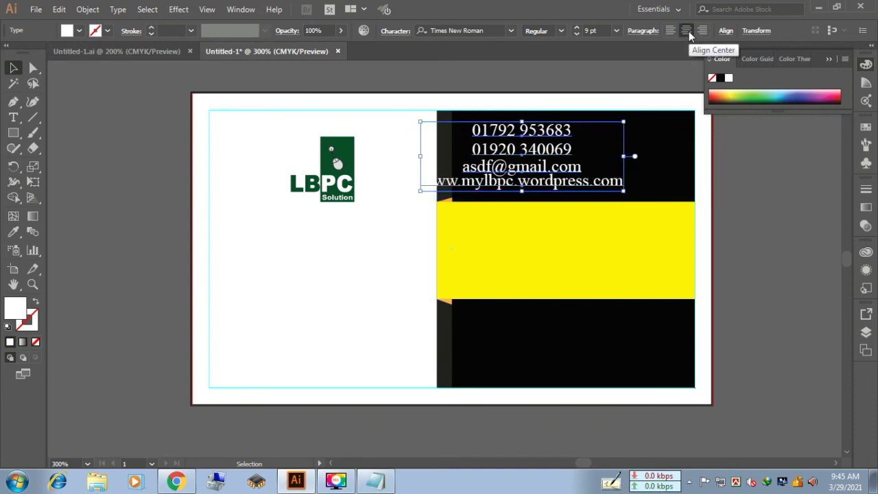
key("Right")
key("Right")
key("Right")
key("Right")
key("Right")
key("Right")
key("Right")
key("Right")
key("Right")
key("Right")
key("Right")
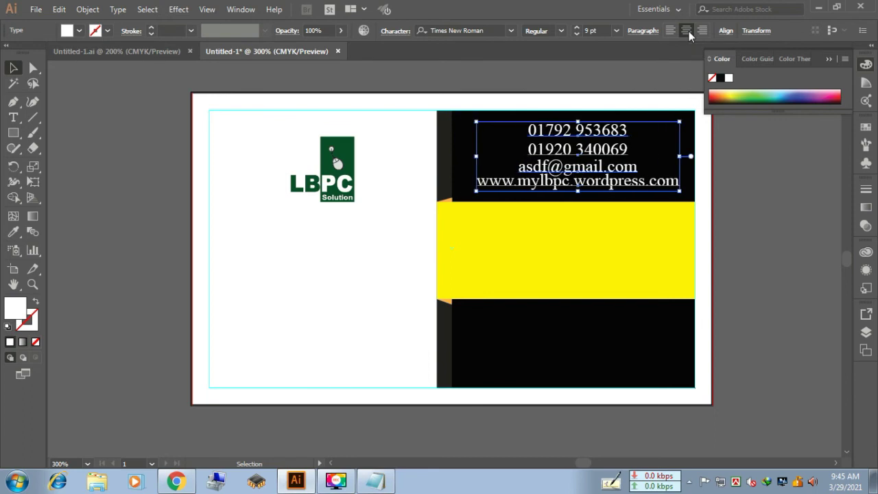
left_click(760, 182)
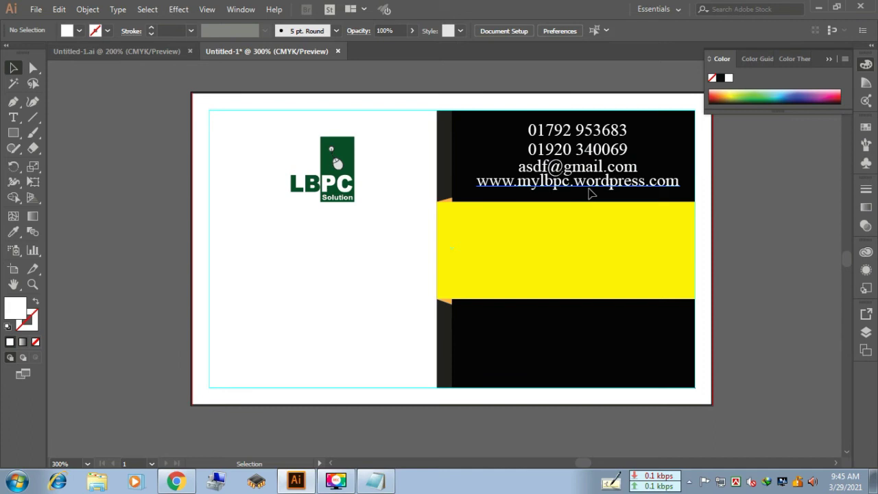
- Copy the website line into the yellow band and retype it as the person's name
left_click_drag(590, 203, 587, 228)
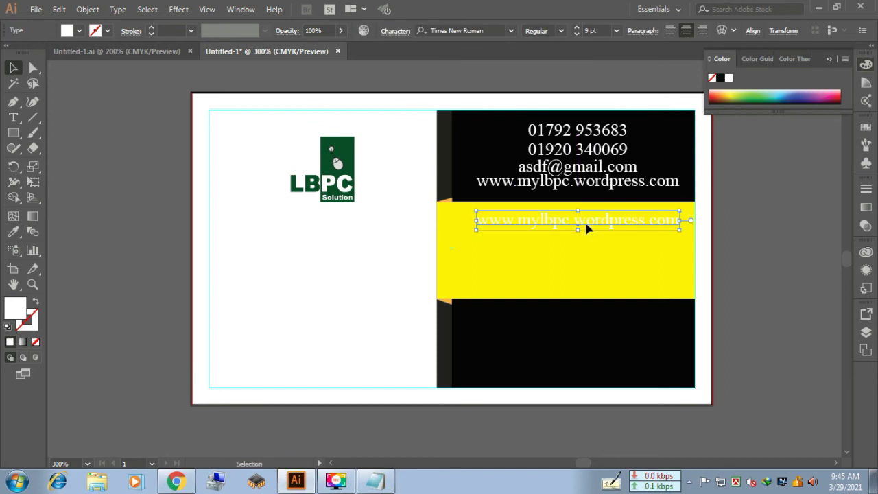
double_click(587, 229)
key("ctrl+a")
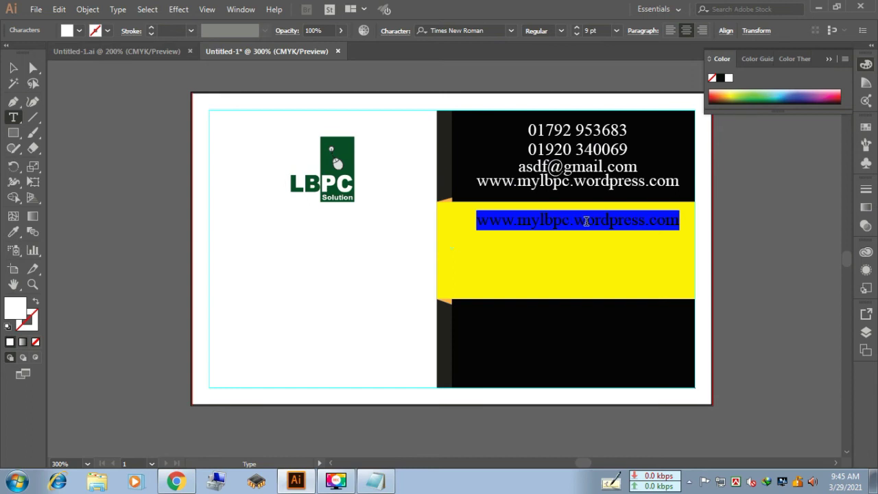
type("S")
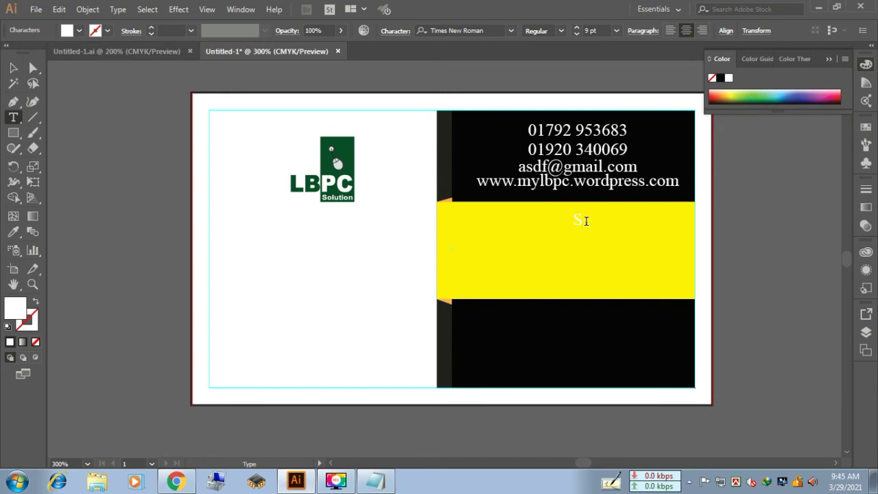
type(".")
type(" M.")
type("Mit")
type("ul")
key("Escape")
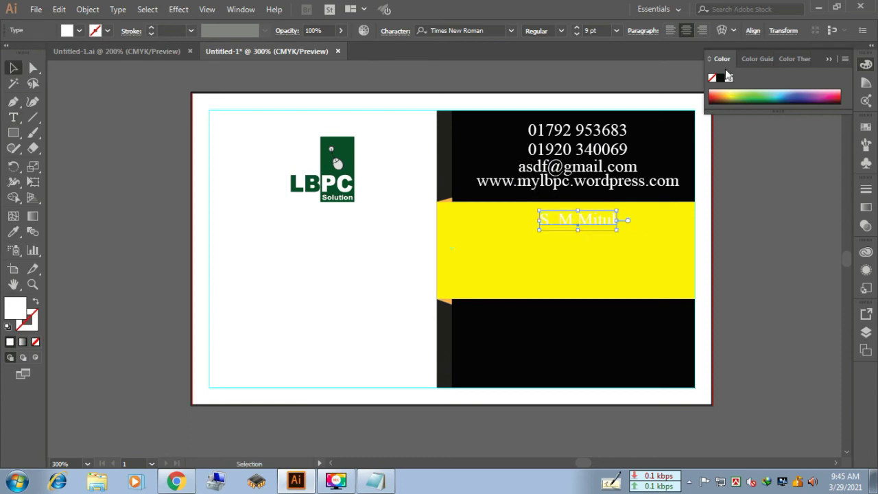
- Make the name text black and enlarge it to about 21.58 pt
left_click(719, 78)
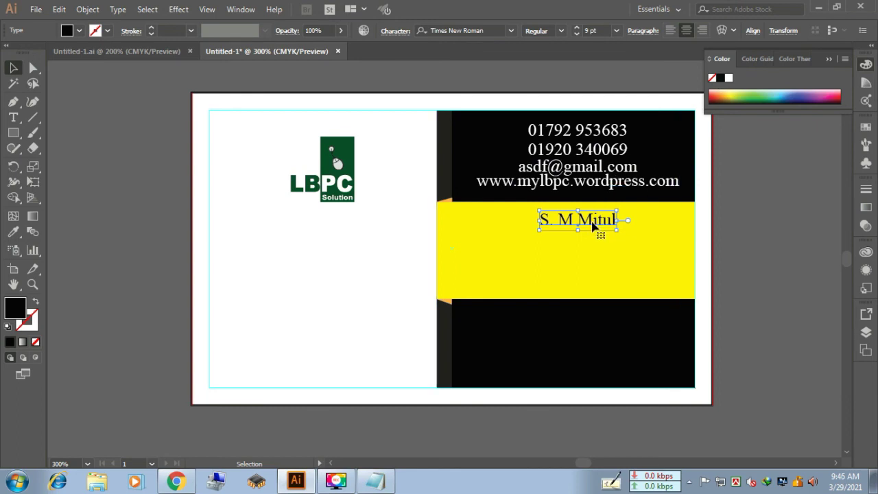
left_click_drag(618, 231, 671, 295)
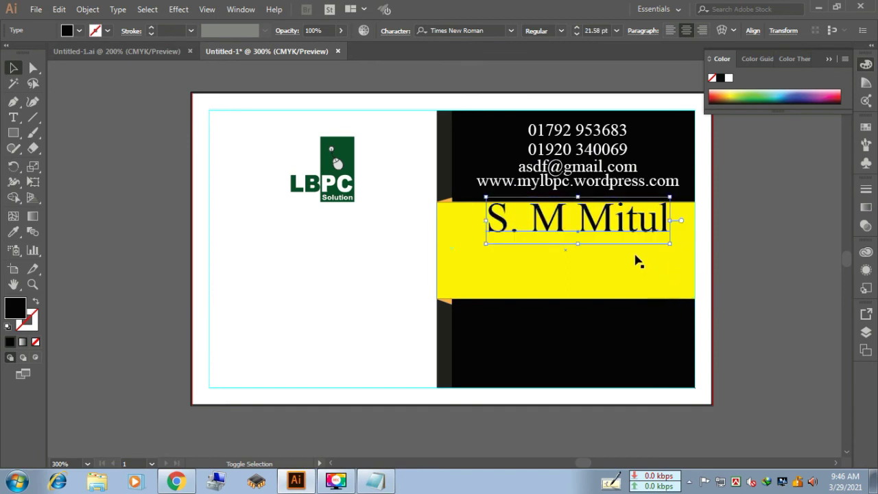
left_click_drag(626, 218, 626, 234)
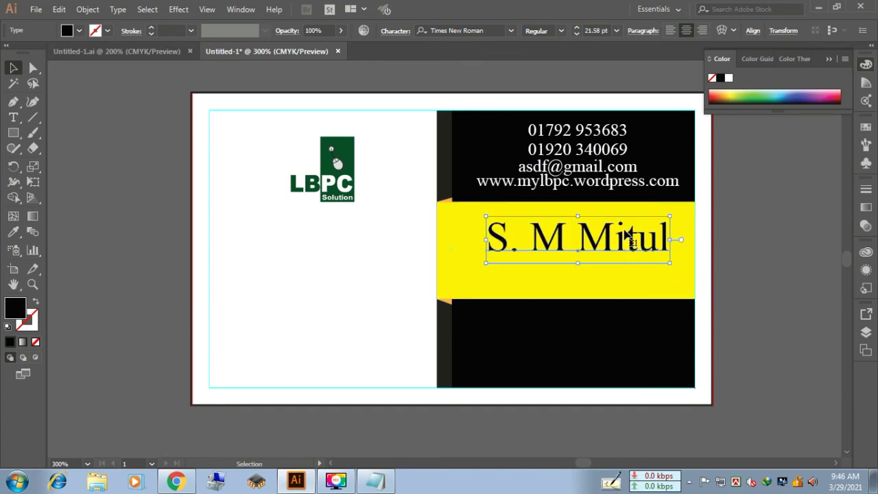
key("ctrl+z")
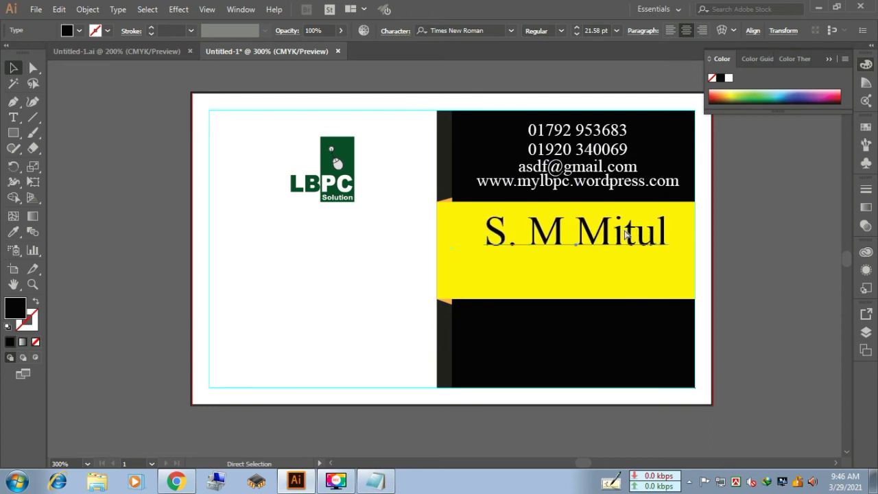
left_click(626, 235)
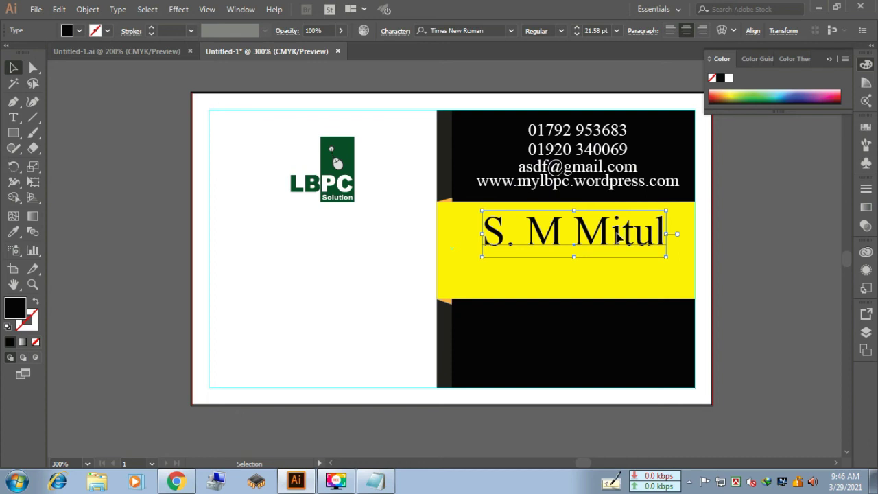
- Duplicate the name just below it and reduce the copy to 9 pt
left_click_drag(617, 235, 618, 272)
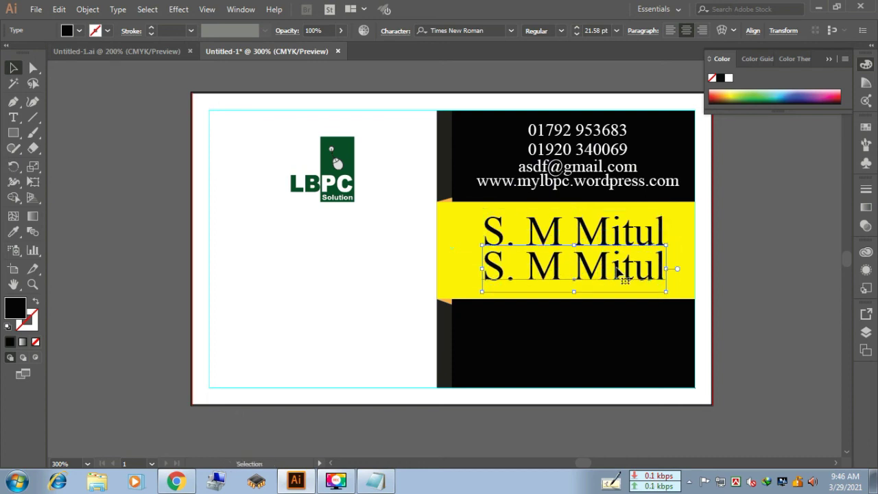
triple_click(617, 272)
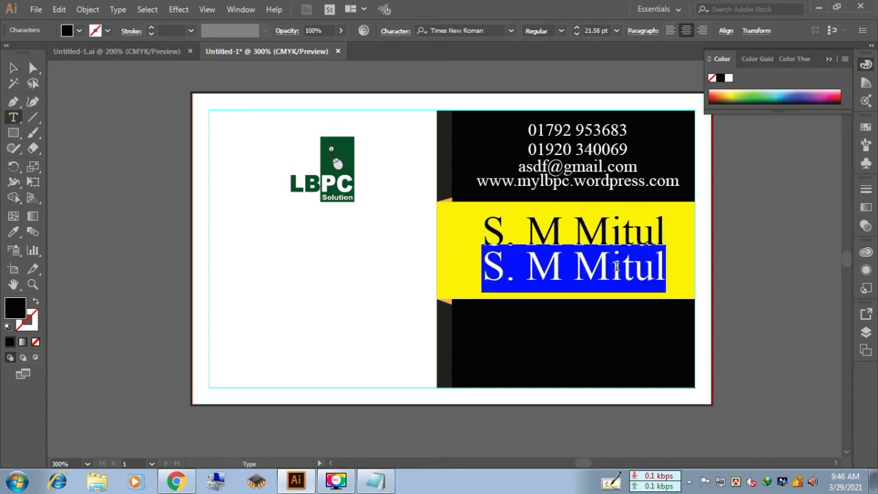
left_click(594, 30)
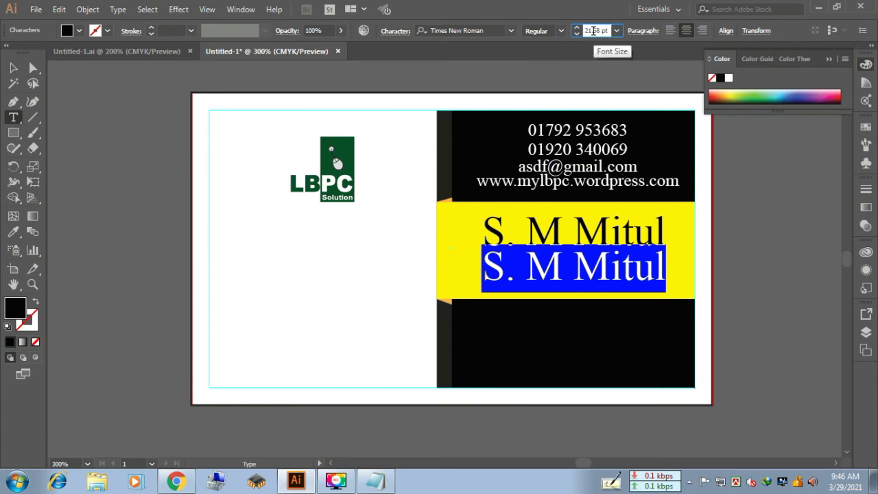
left_click(596, 31)
key("BackSpace")
key("BackSpace")
key("BackSpace")
type("38")
key("BackSpace")
key("BackSpace")
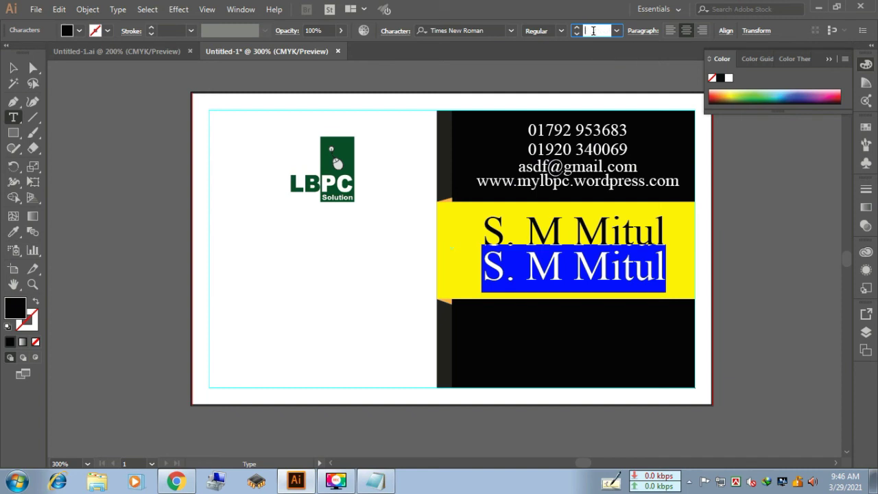
type("5")
key("Return")
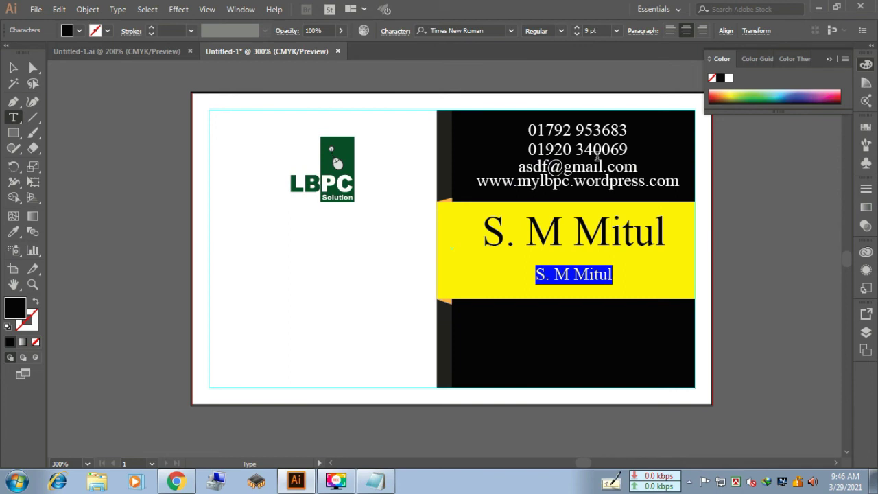
- Replace the copy's text with 'Managing Director', capitalising both words
type("ma")
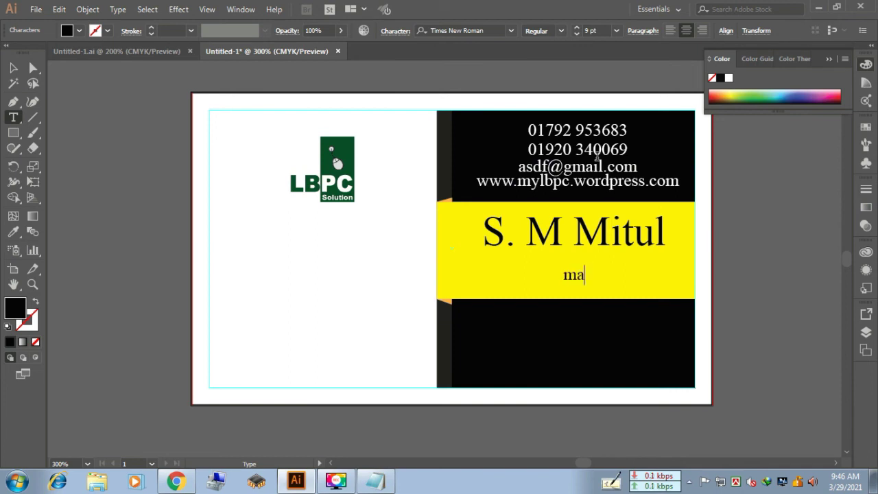
type("nagi")
type("ng ")
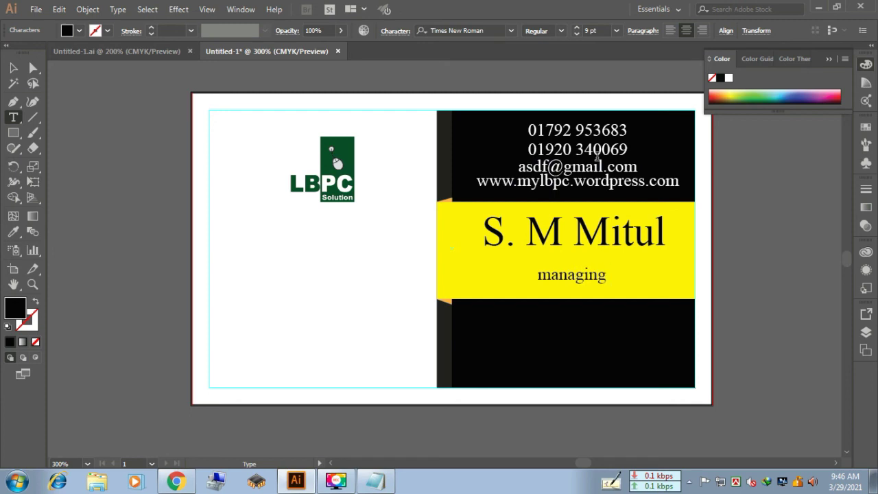
type("di")
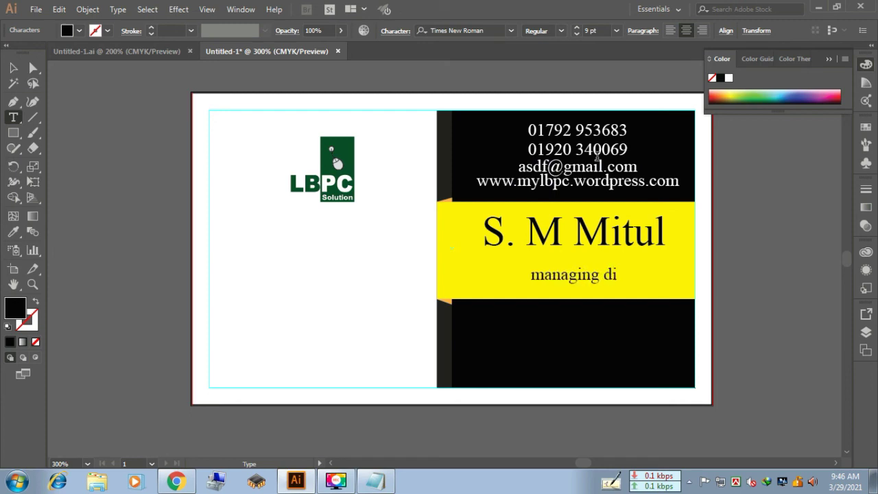
type("rec")
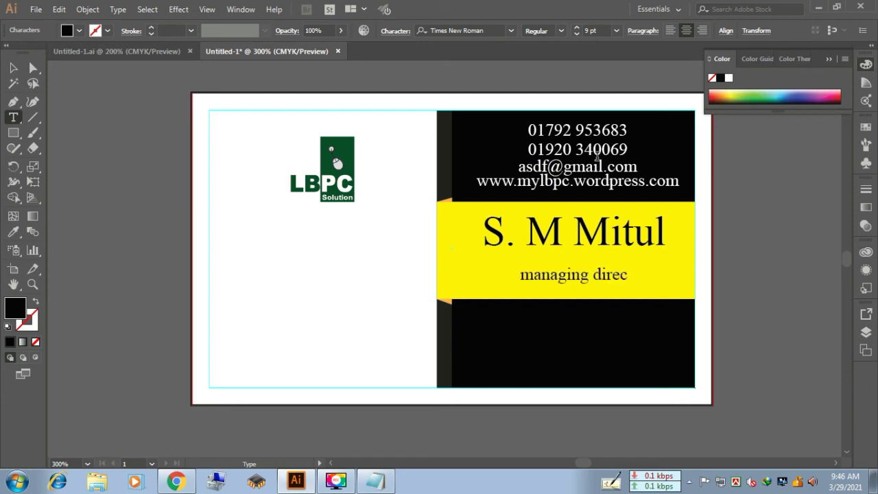
type("tor")
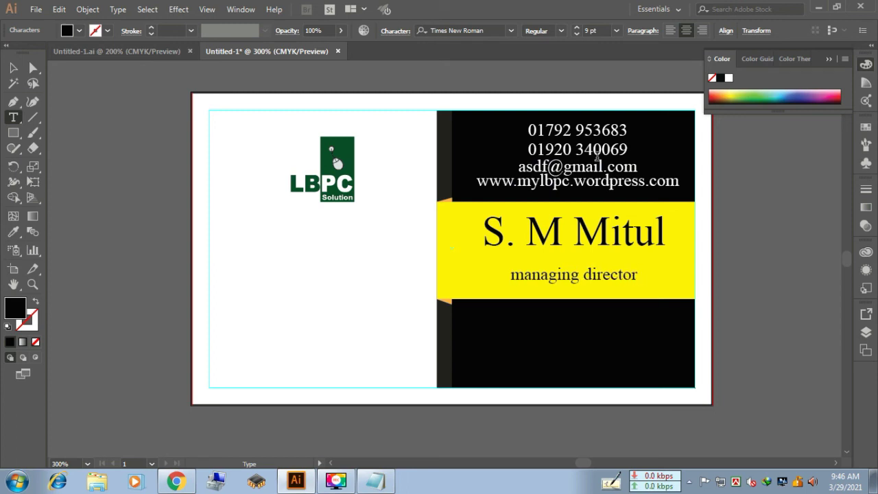
key("Left")
key("Left")
key("Left")
key("shift+Right")
type("D")
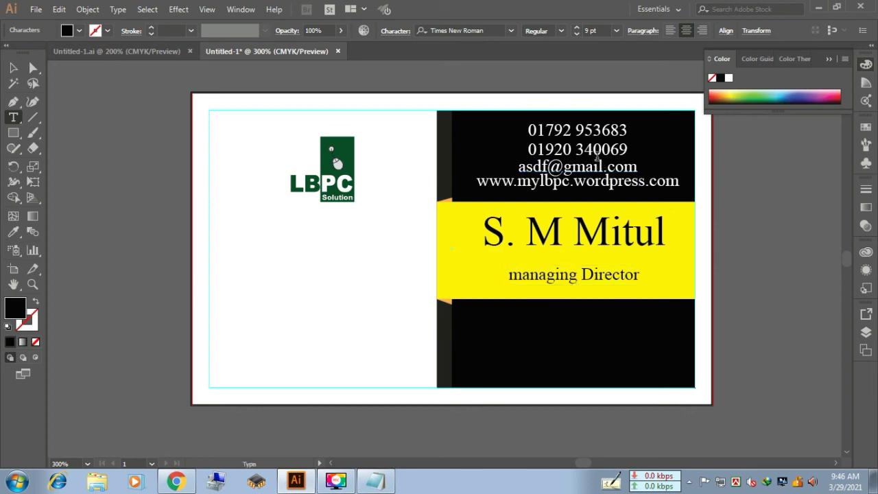
key("Home")
key("shift+Right")
type("M")
key("Escape")
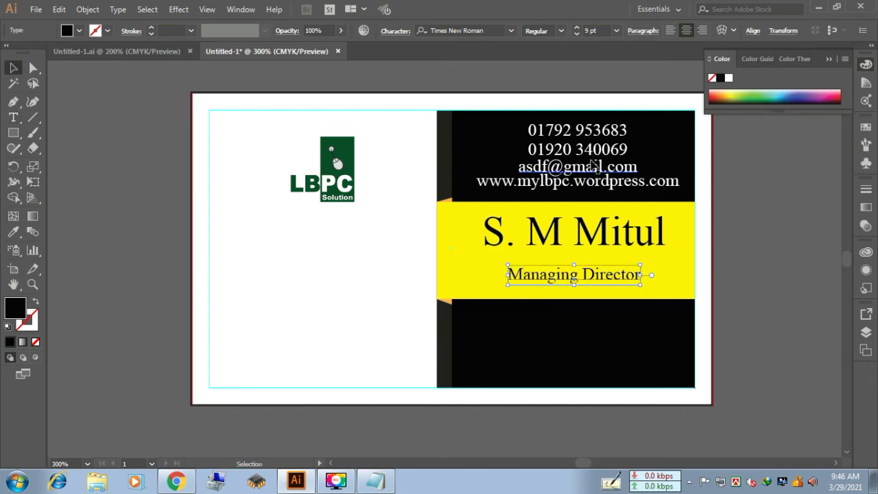
- Nudge the 'Managing Director' title down two steps so it clears the name
key("shift+Up")
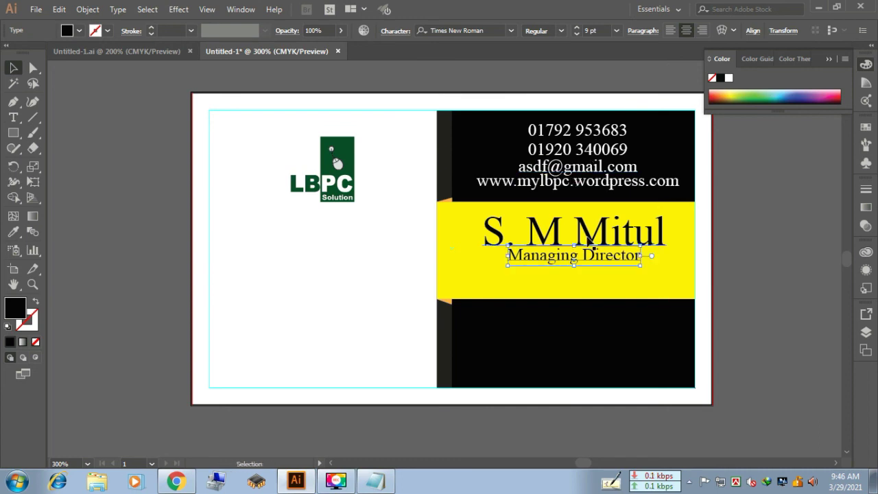
left_click(588, 237)
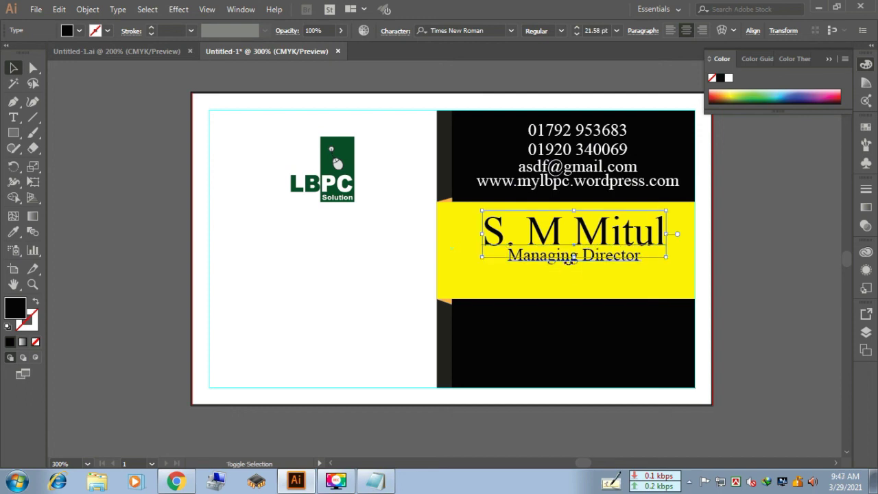
left_click(597, 264)
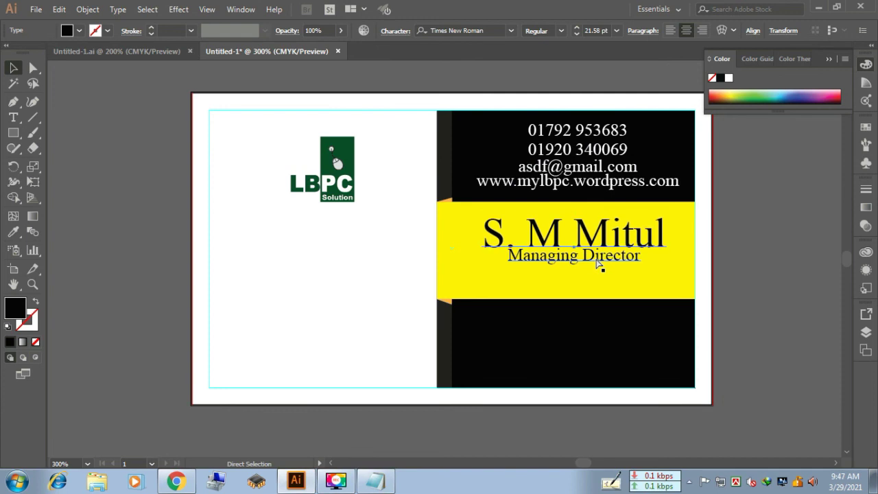
key("Down")
key("Down")
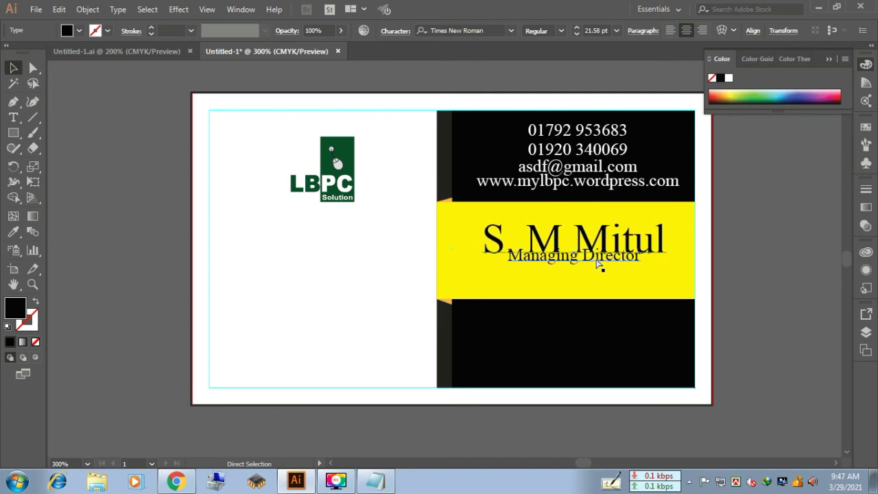
key("v")
left_click(743, 218)
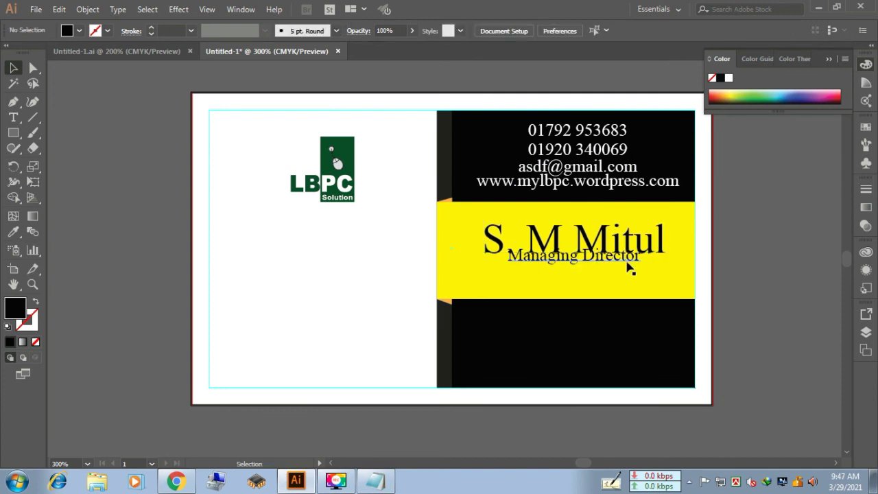
left_click(620, 261)
key("Down")
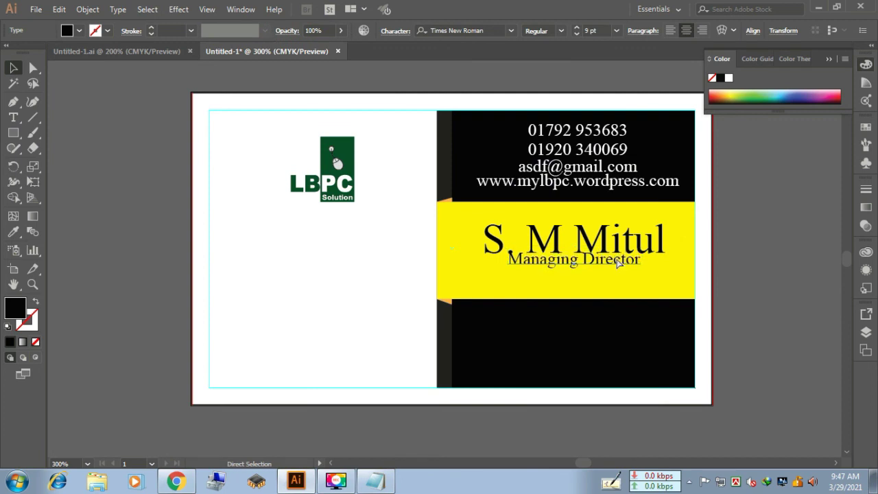
key("Down")
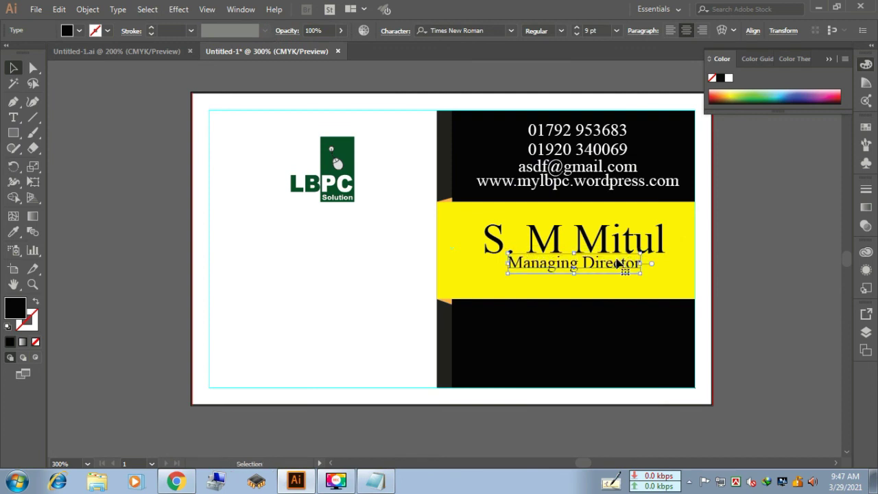
left_click(733, 264)
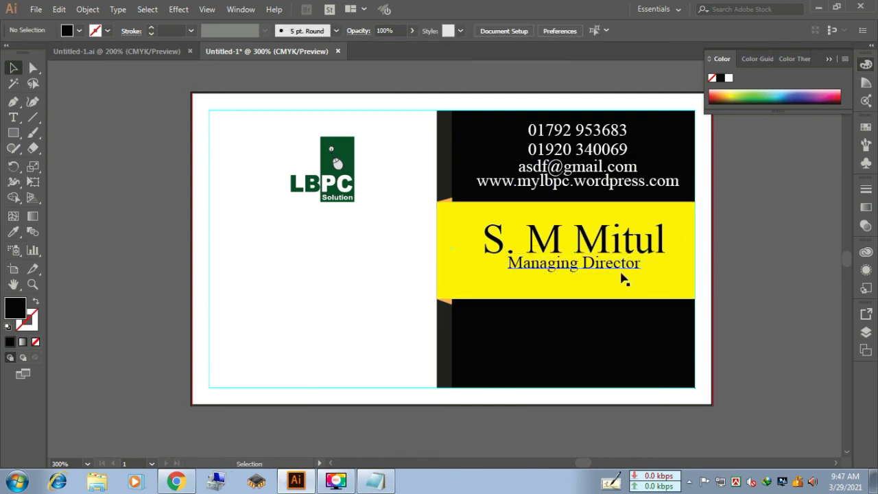
mouse_move(615, 271)
left_mouse_down()
mouse_move(610, 229)
mouse_move(562, 260)
left_mouse_up()
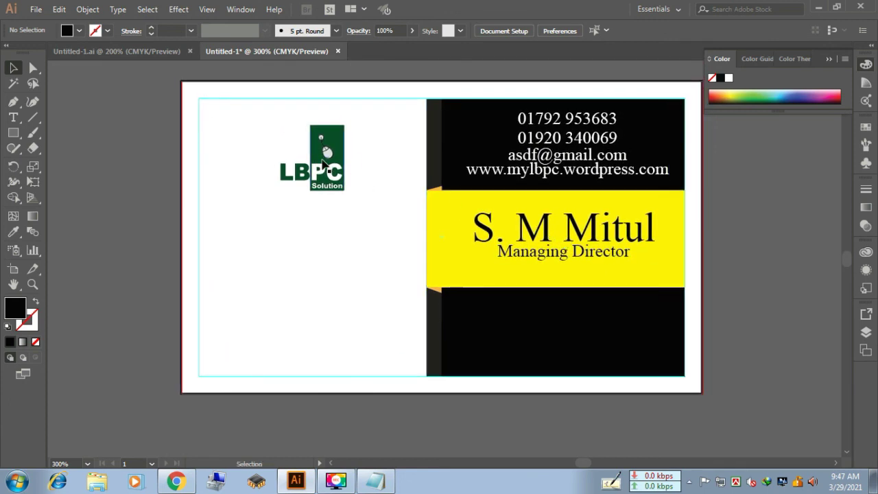
- Move the LBPC logo group down to sit roughly centred in the white left half
left_click_drag(323, 161, 315, 232)
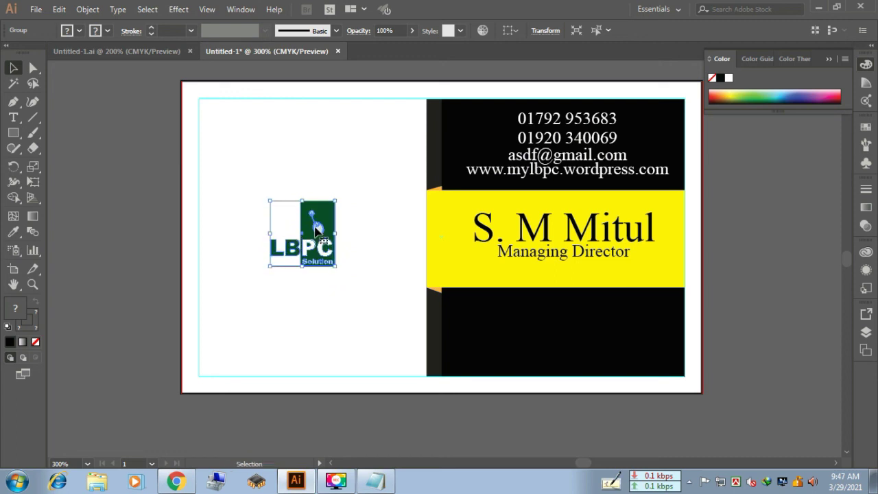
left_click(765, 288)
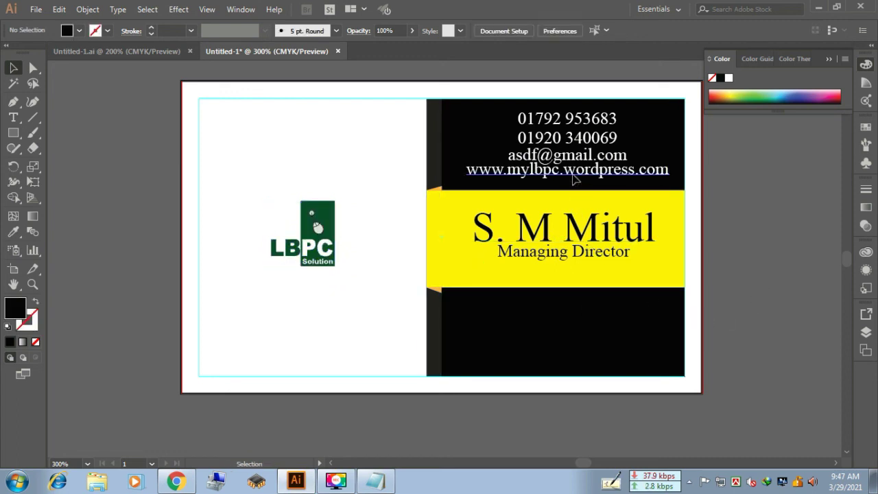
- Duplicate the web address line into the lower black bar and change its text to 'Bangladesh'
left_click_drag(575, 179, 568, 336)
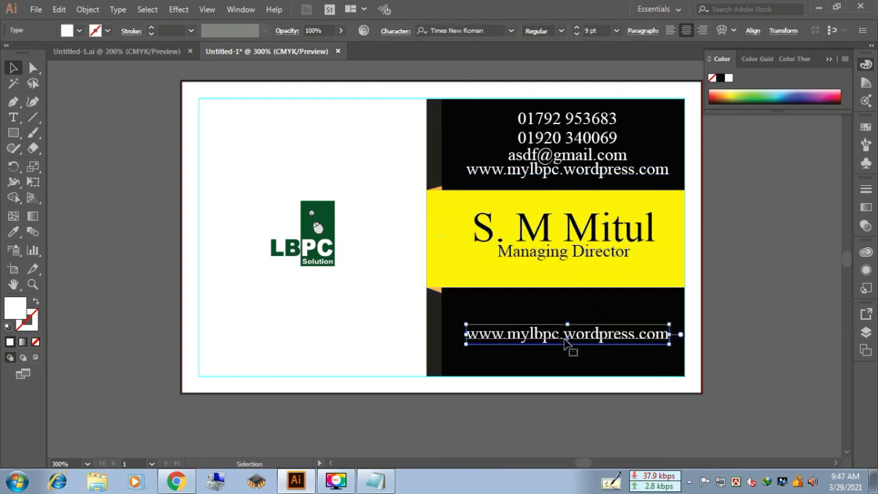
double_click(568, 342)
type("S")
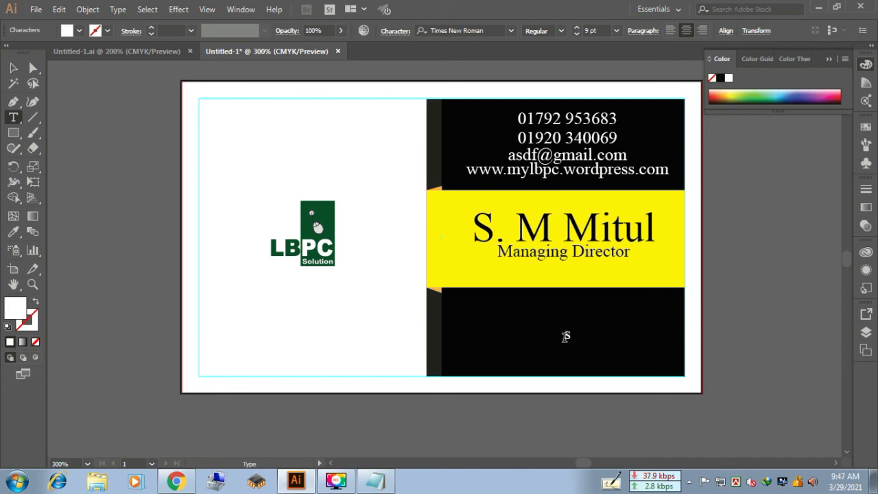
type(".")
key("BackSpace")
key("BackSpace")
type("bang")
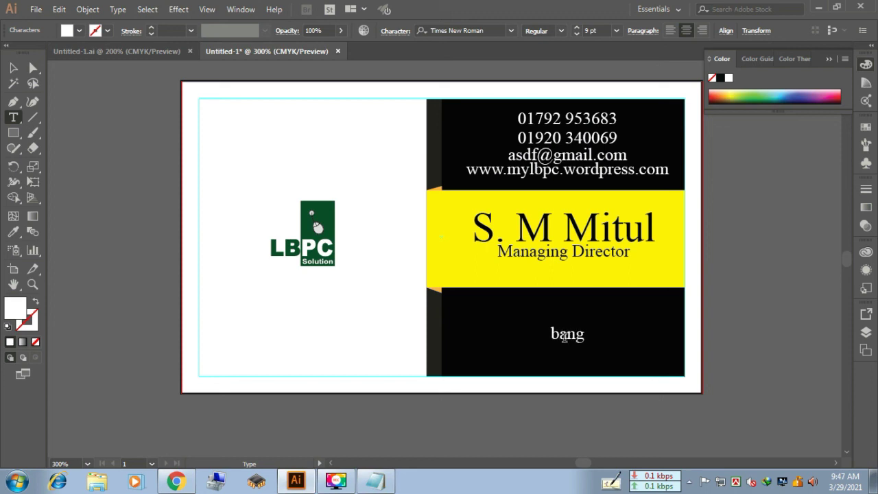
type("lades")
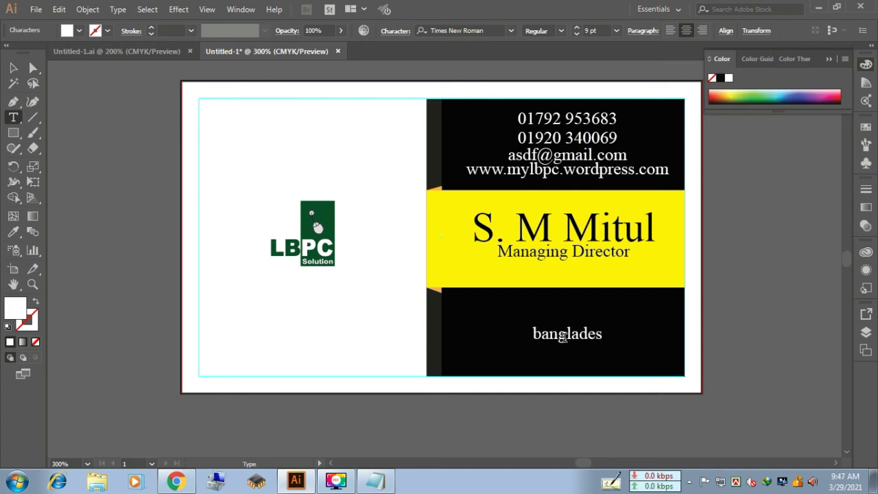
type("h")
left_click(563, 337, "ctrl")
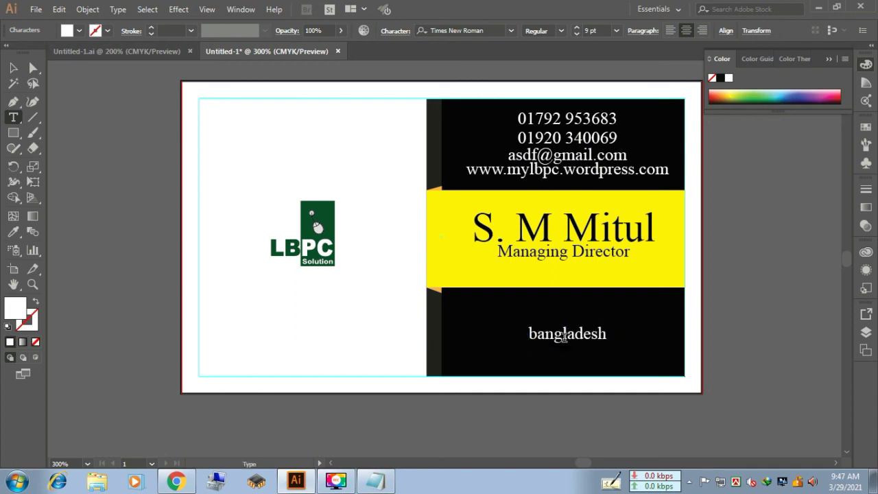
key("shift+Right")
type("B")
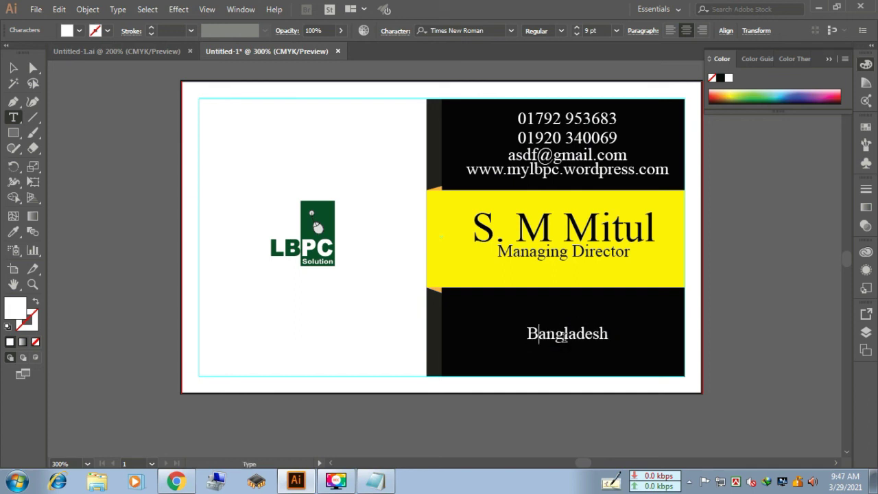
key("Escape")
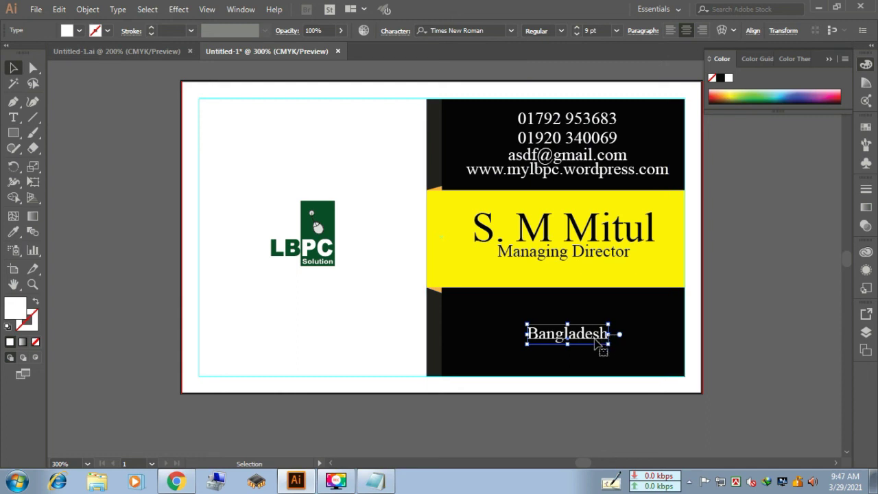
left_click(780, 367)
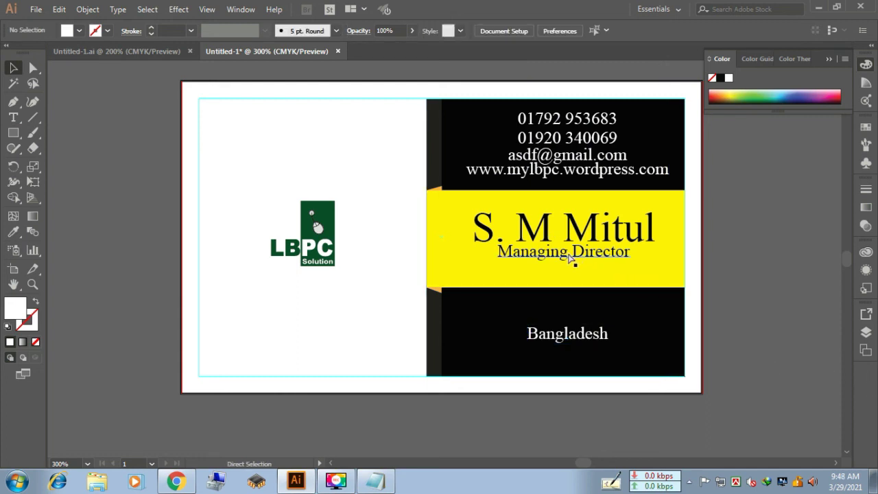
key("ctrl+space")
left_click_drag(401, 173, 492, 332)
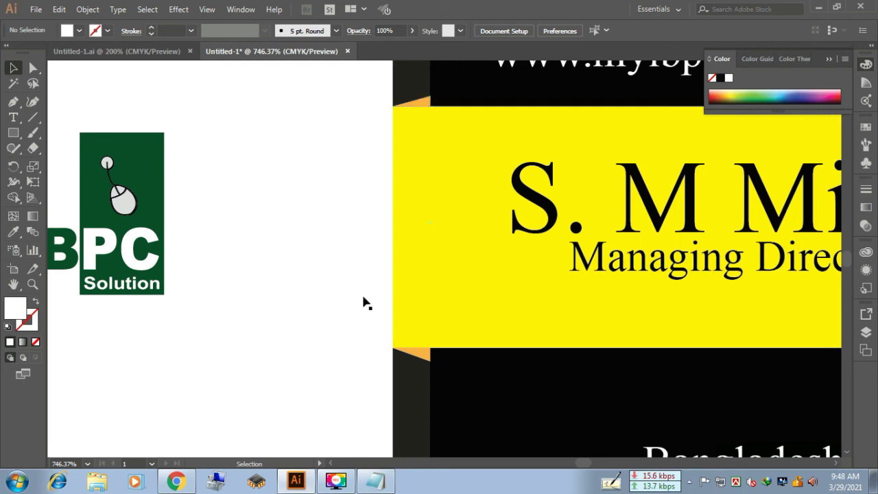
key("a")
key("ctrl+minus")
key("ctrl+minus")
key("ctrl+minus")
key("ctrl+minus")
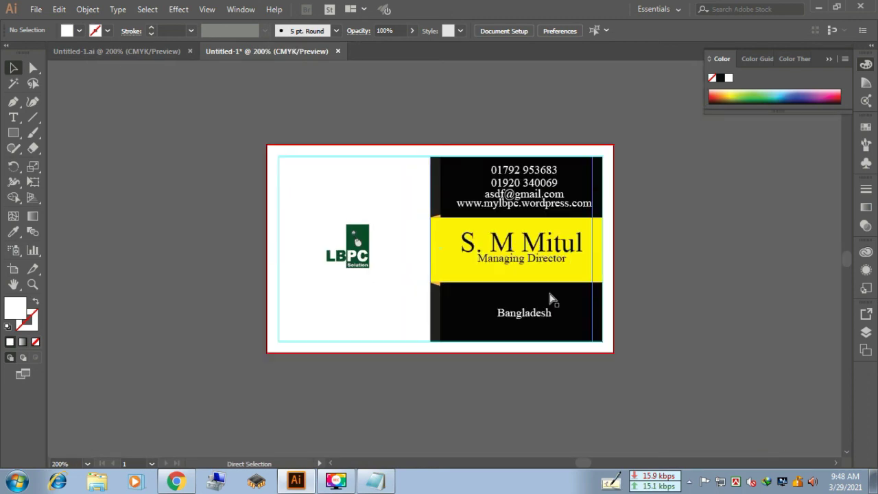
left_click(598, 338)
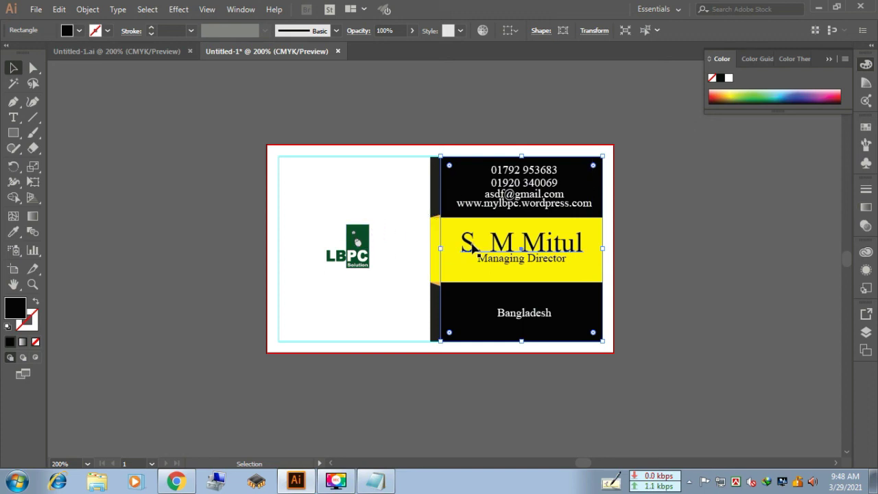
left_click(656, 243)
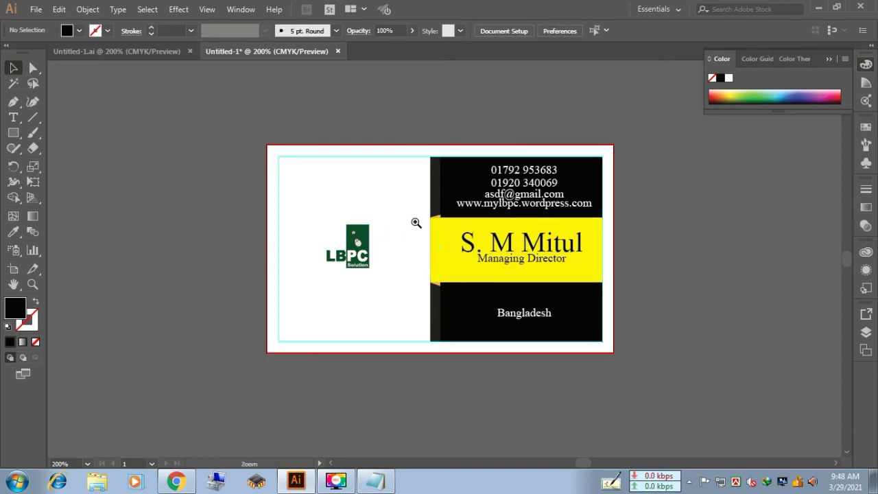
- Raise the upper orange fold's top-right corner point slightly to make it taller
left_click_drag(424, 197, 474, 255)
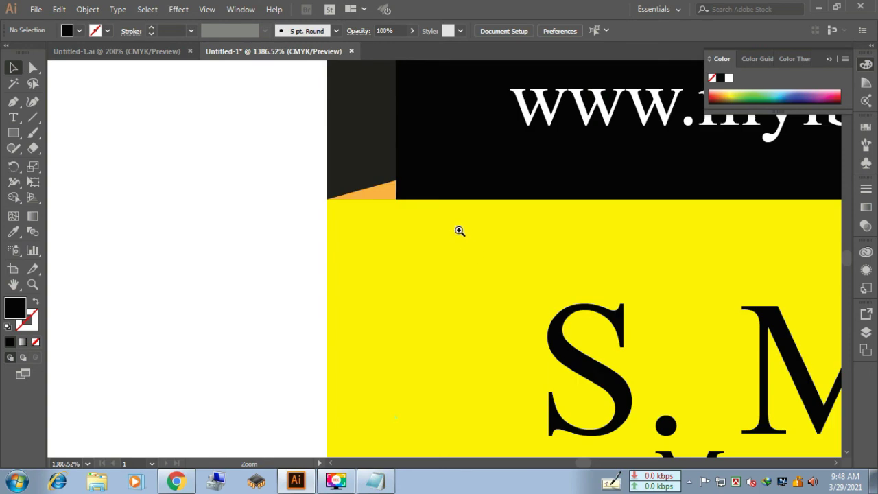
left_click(33, 68)
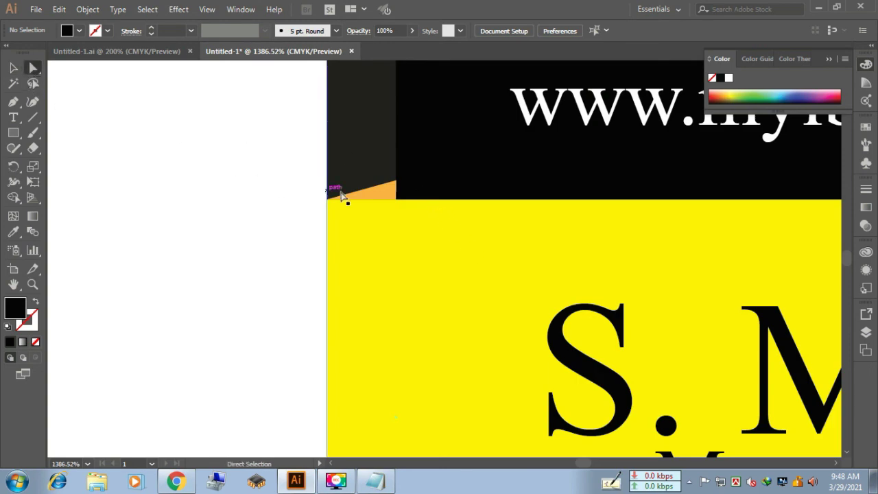
left_click(397, 182)
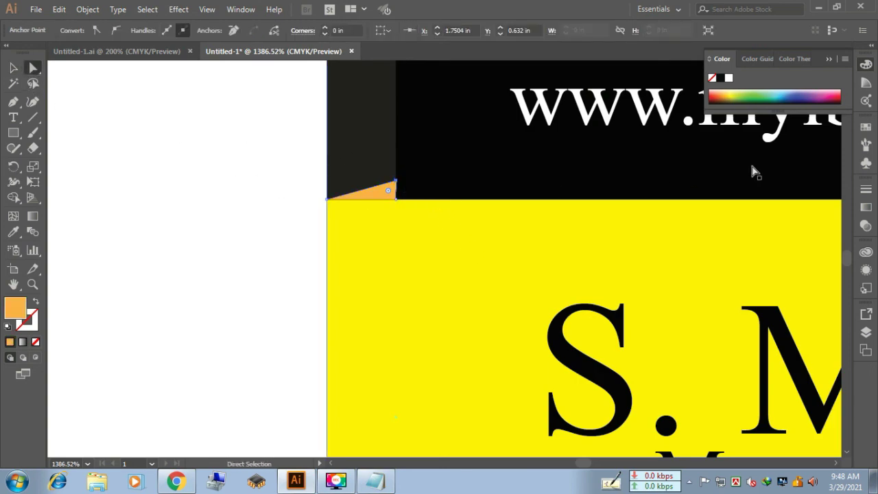
key("Up")
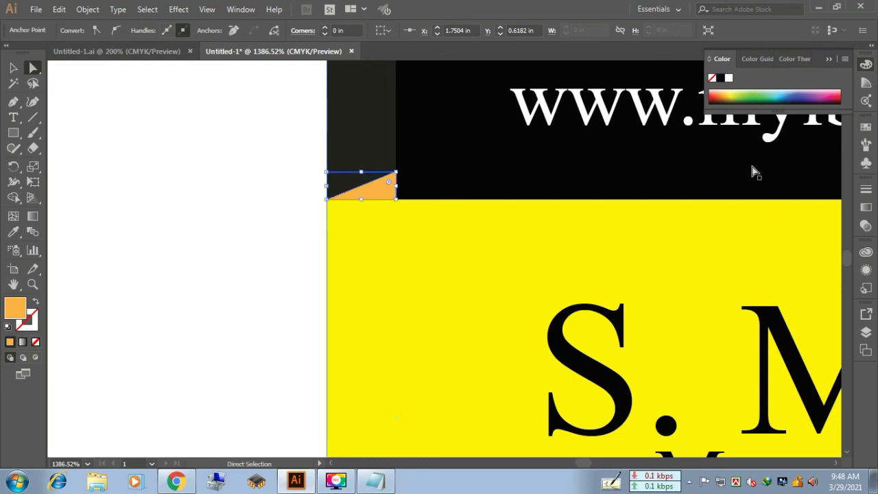
- Lower the lower orange fold's bottom-right point slightly, then view the whole card again
scroll(651, 294, "down", 2)
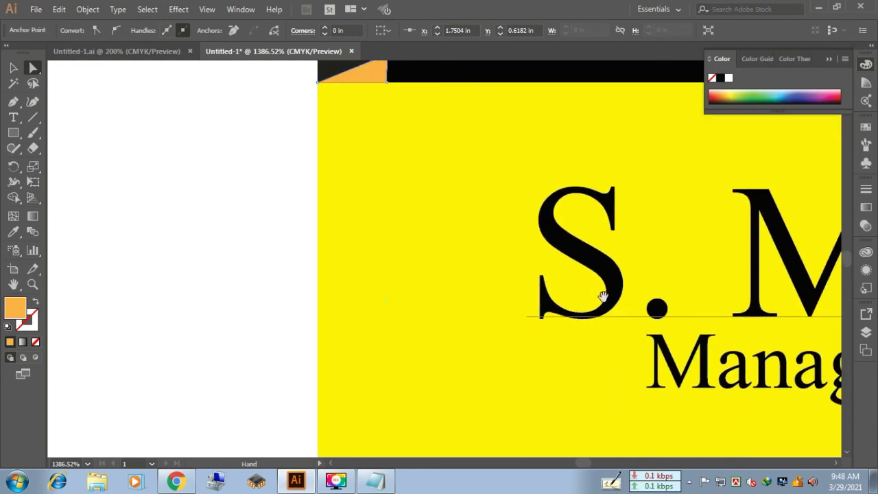
scroll(602, 298, "down", 3)
scroll(578, 314, "down", 3)
left_click(388, 287)
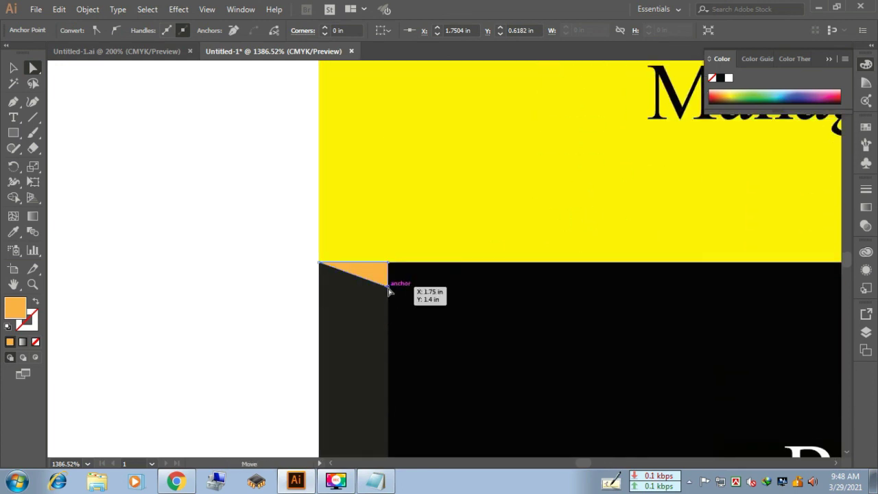
key("Down")
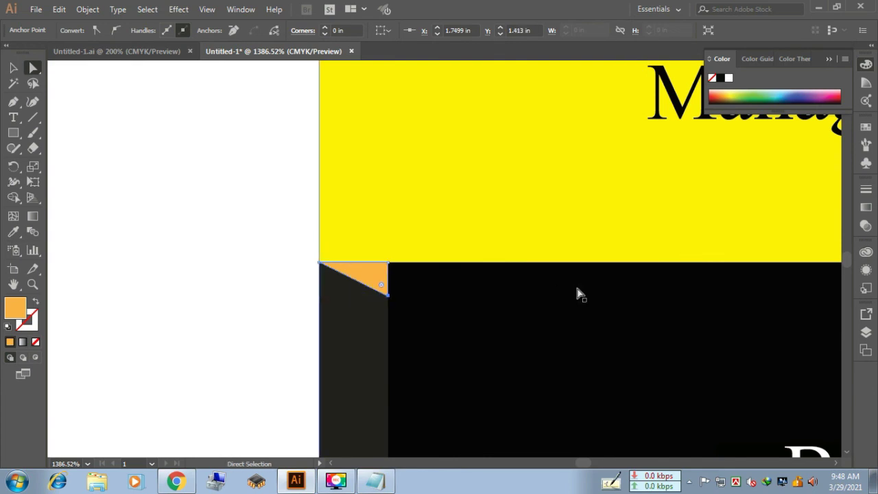
key("ctrl+0")
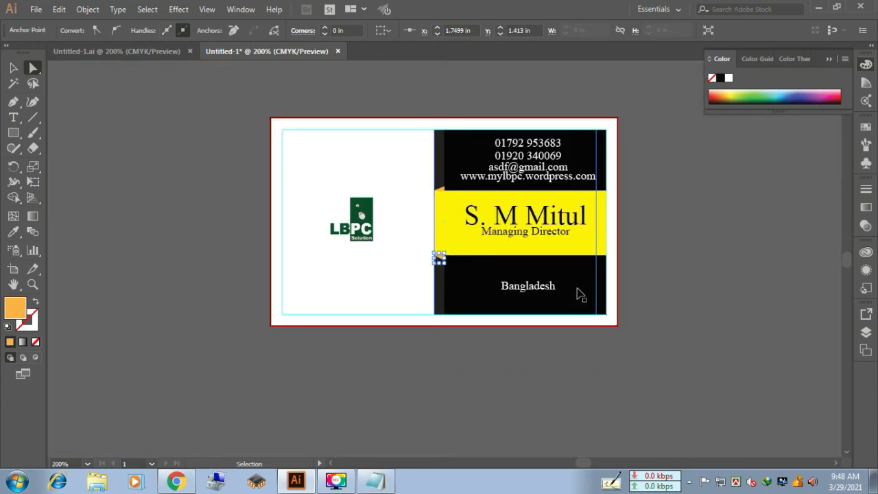
left_click(683, 270)
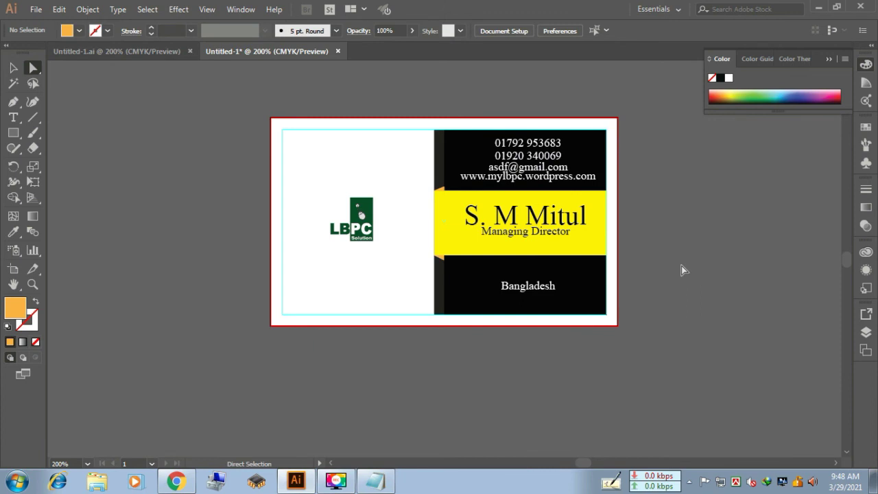